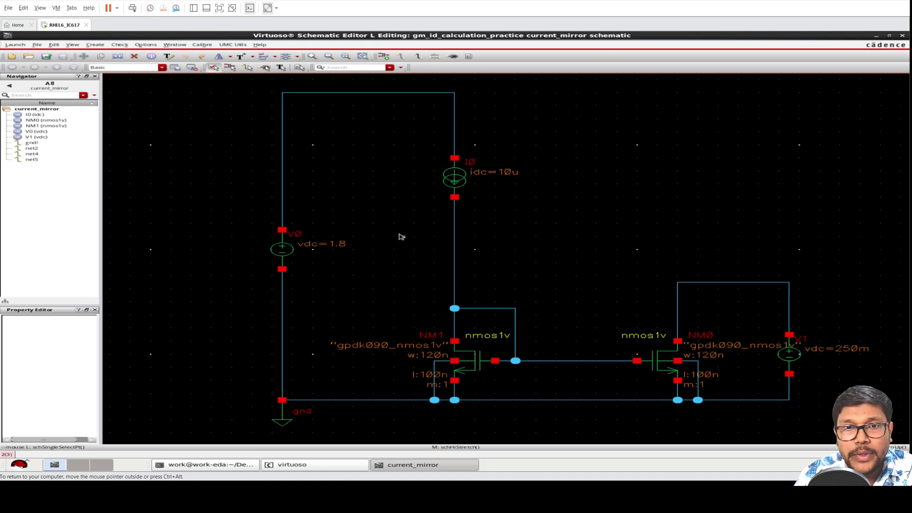
Start a line-type note shape with the note text 10u
click(95, 45)
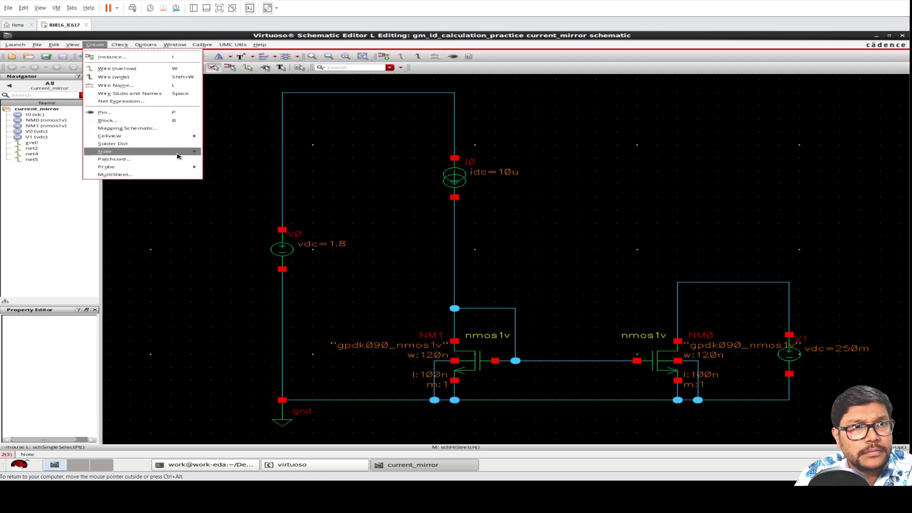
mouse_move(178, 156)
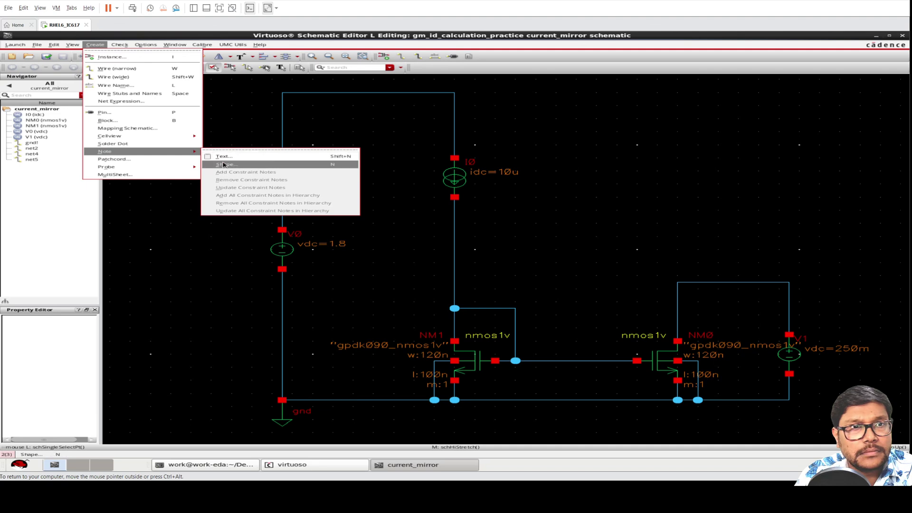
click(224, 165)
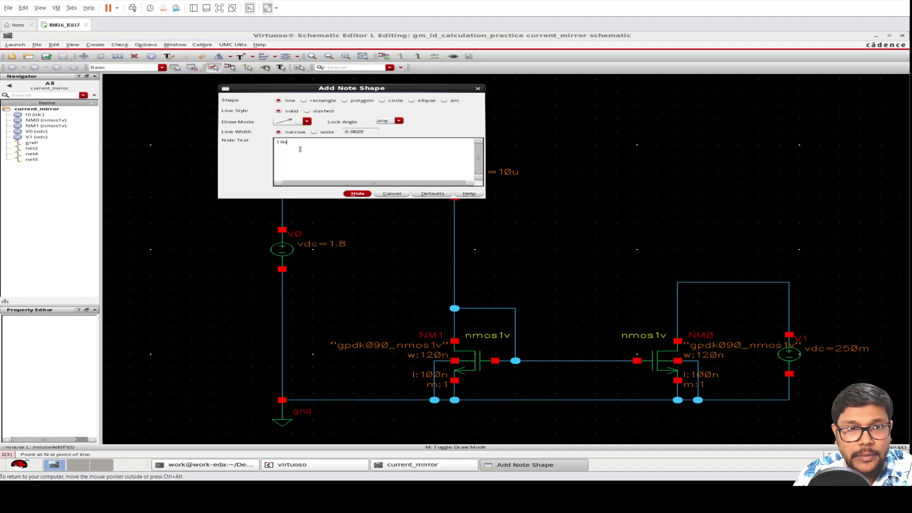
click(356, 193)
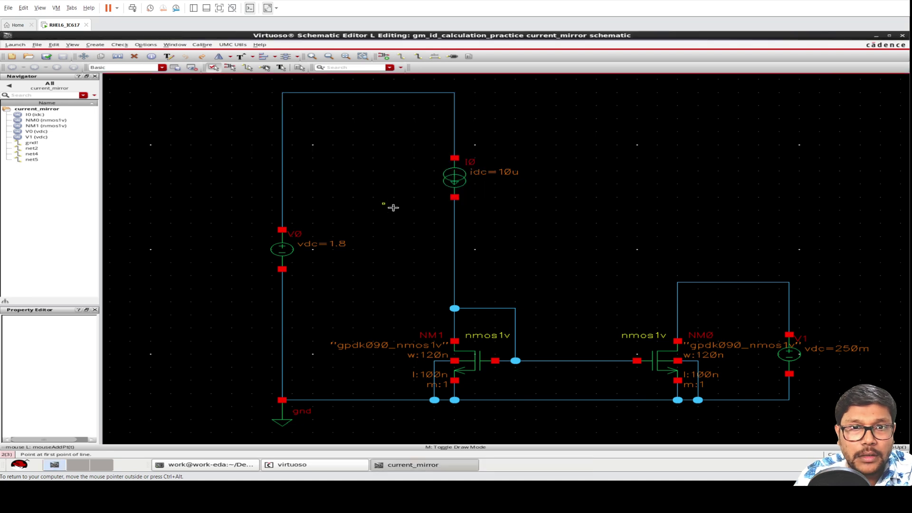
Draw the vertical 10u arrow beside the I0 reference branch and a second arrow above NM0's drain
click(424, 197)
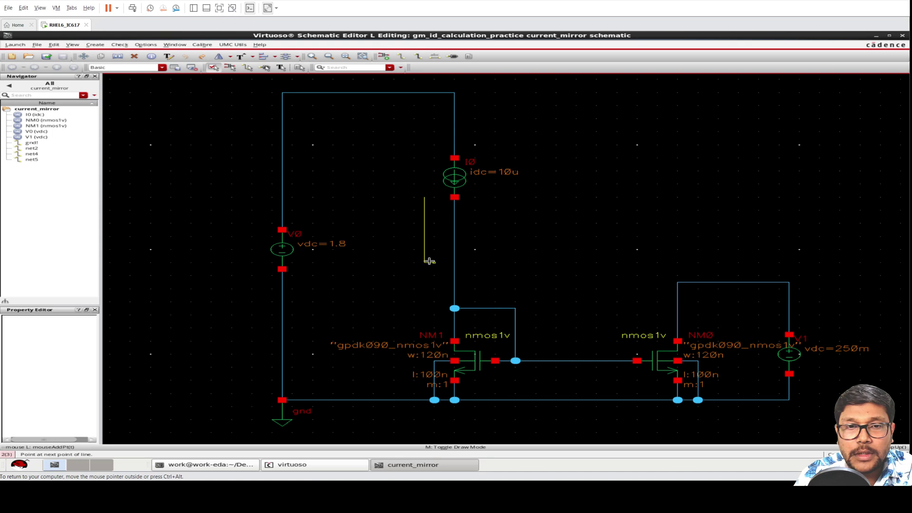
double_click(428, 262)
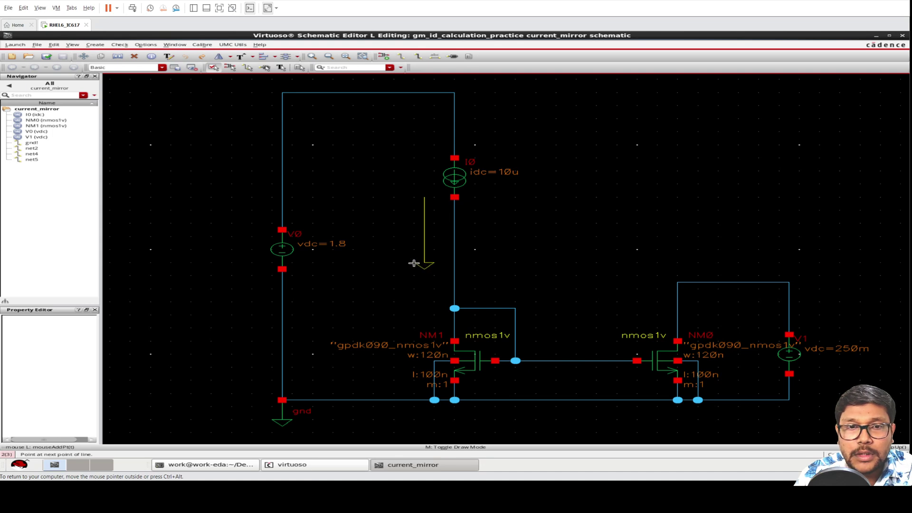
double_click(424, 262)
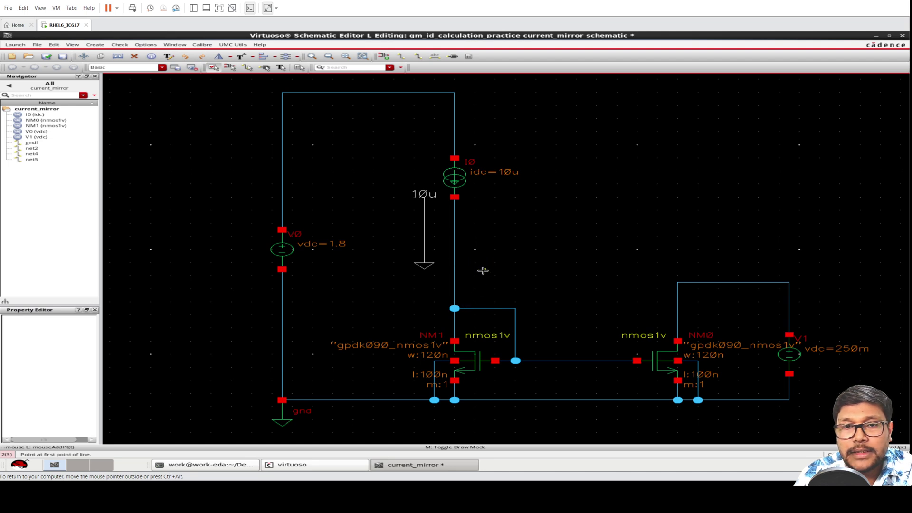
click(658, 269)
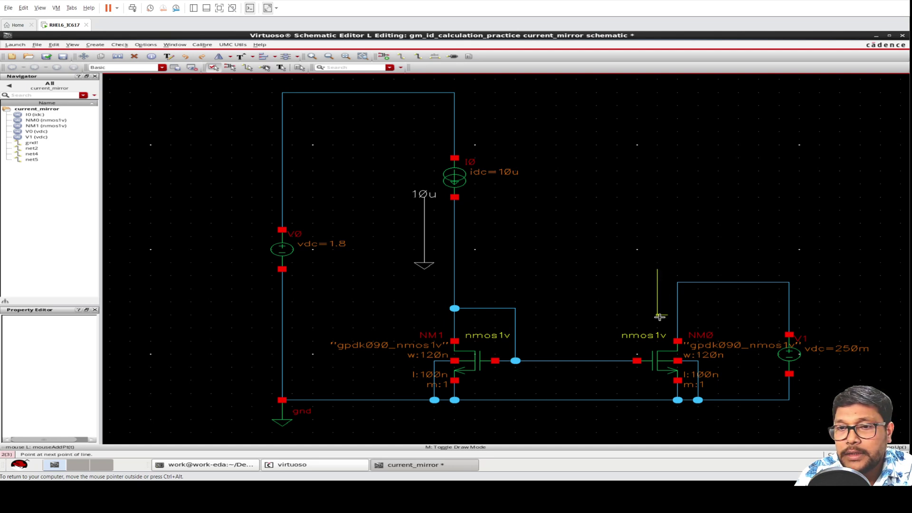
click(657, 321)
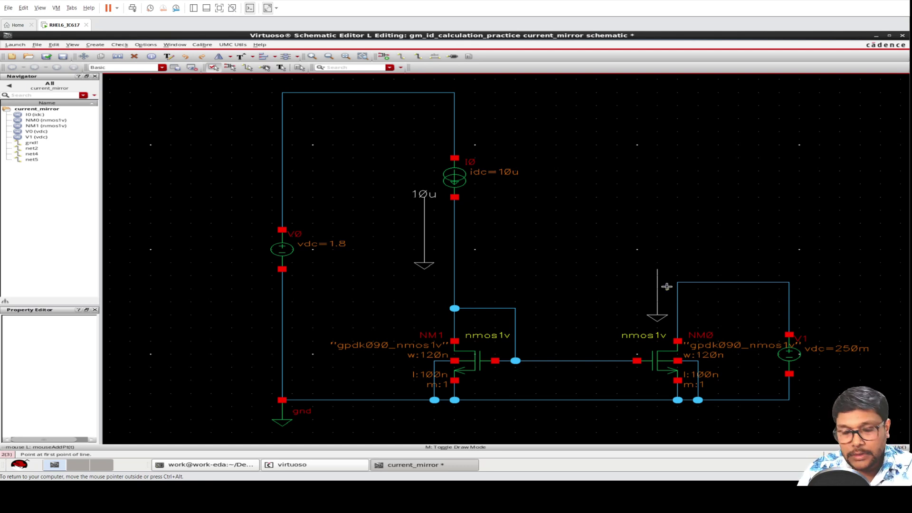
Rename transistor NM0 to M5 in its properties
key(Escape)
click(646, 359)
key(q)
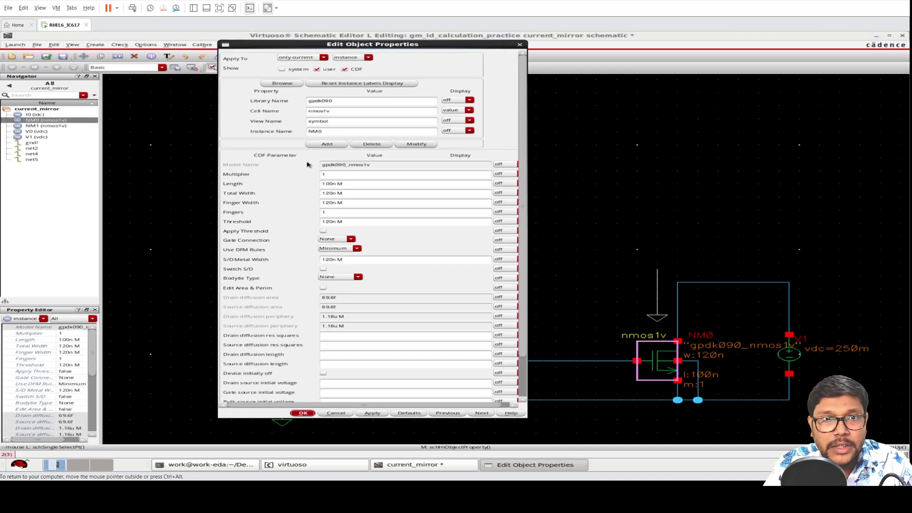
double_click(315, 131)
text(M5)
click(302, 413)
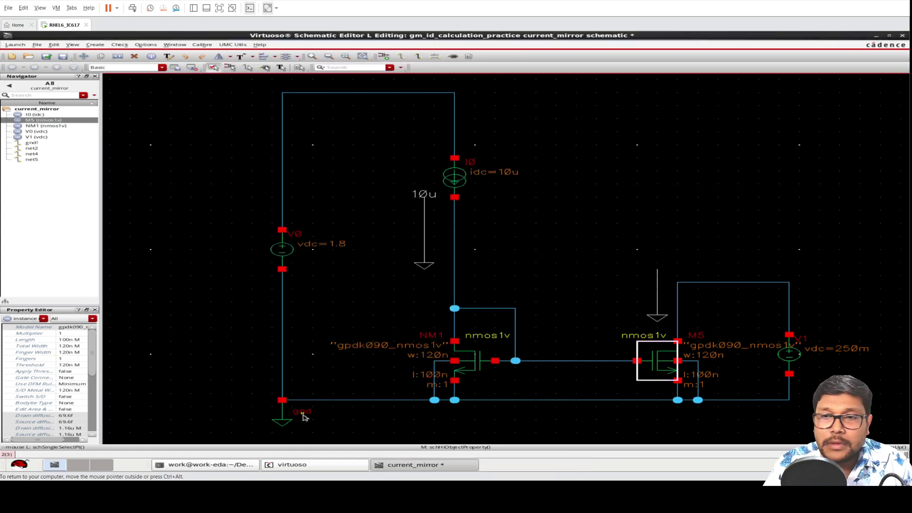
Rename transistor NM1 to M8 and deselect it
click(464, 361)
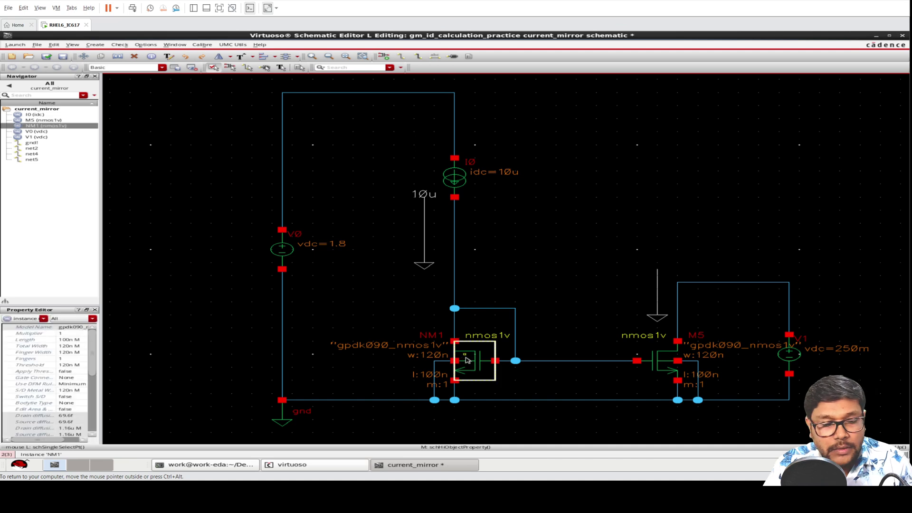
key(q)
double_click(310, 131)
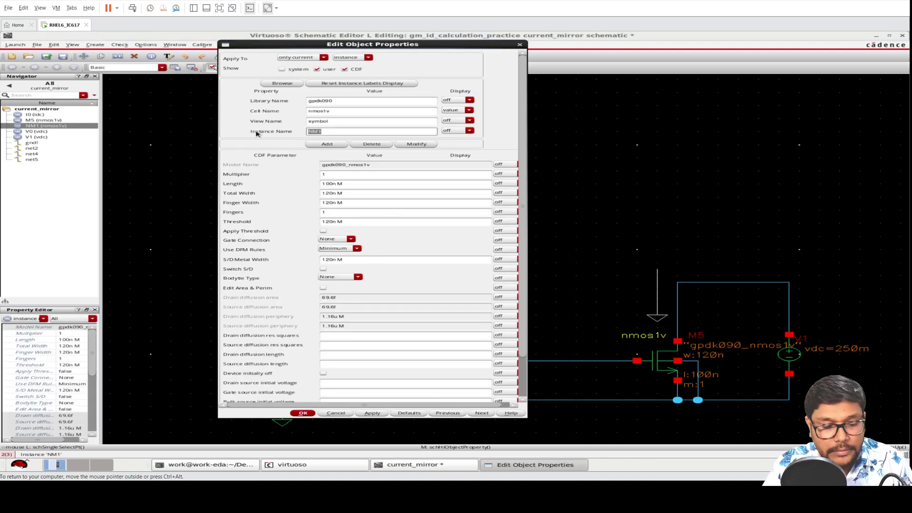
text(M8)
key(Return)
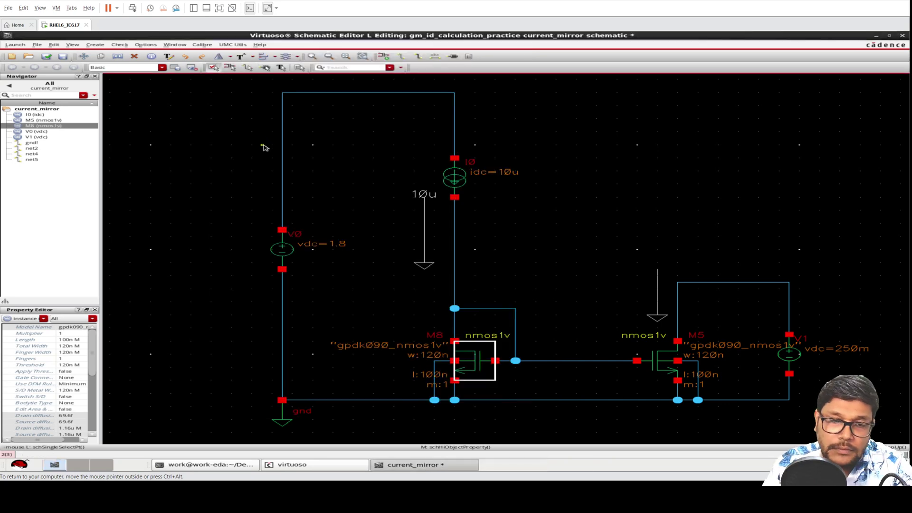
click(587, 265)
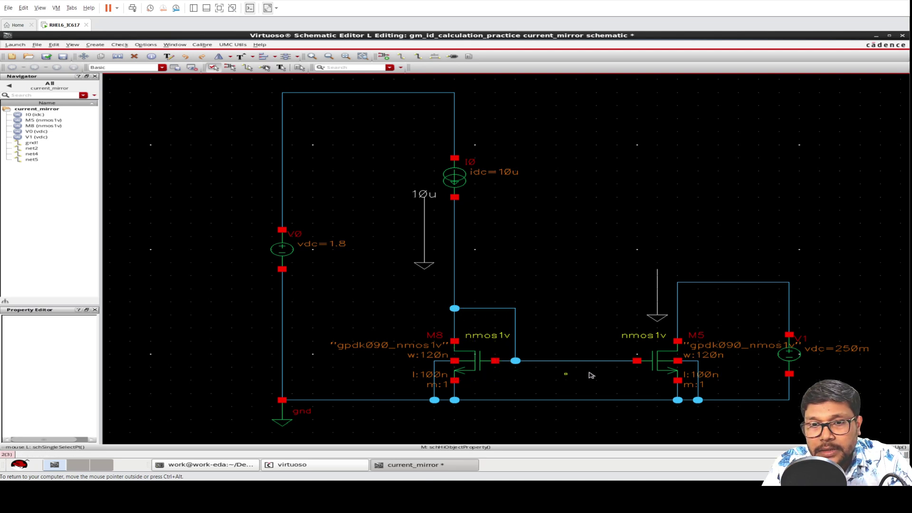
Stretch the net2 wire to the right, clear of M8's labels, then select the net5 wire
key(s)
click(515, 343)
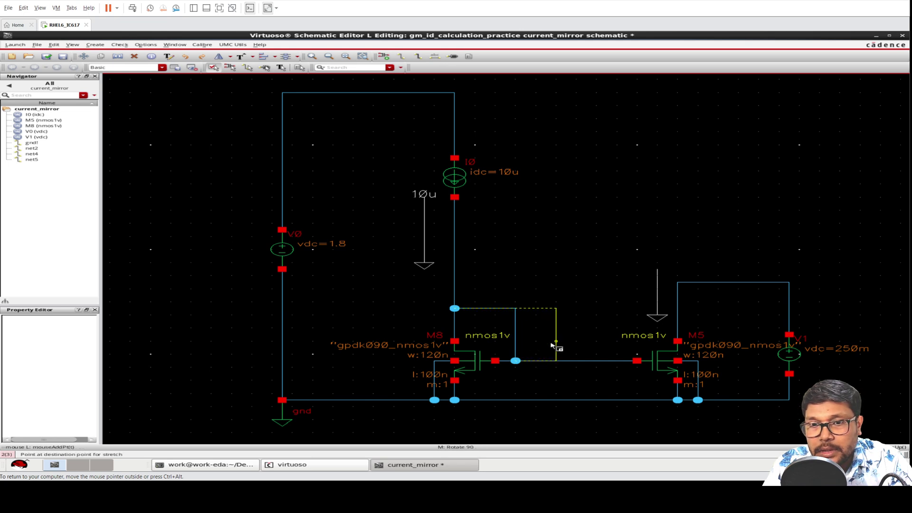
click(555, 346)
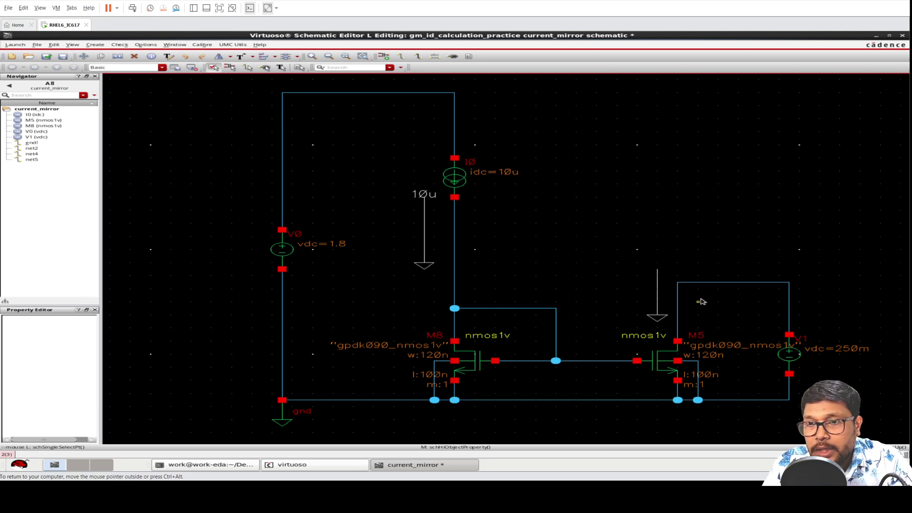
click(678, 283)
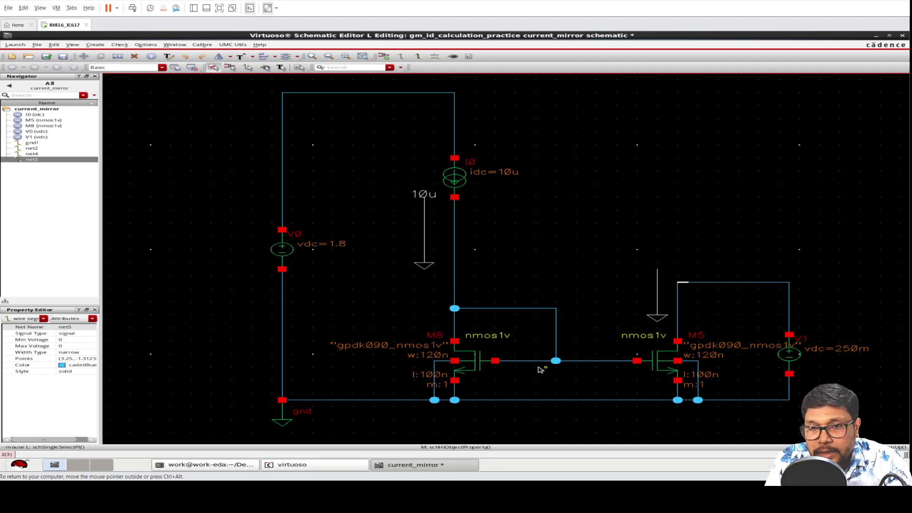
click(465, 355)
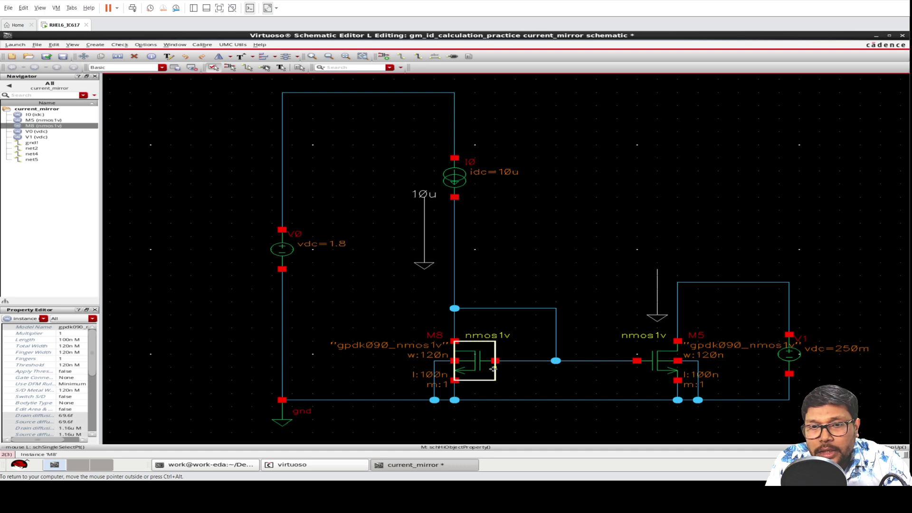
Save the schematic and launch ADE L
click(515, 380)
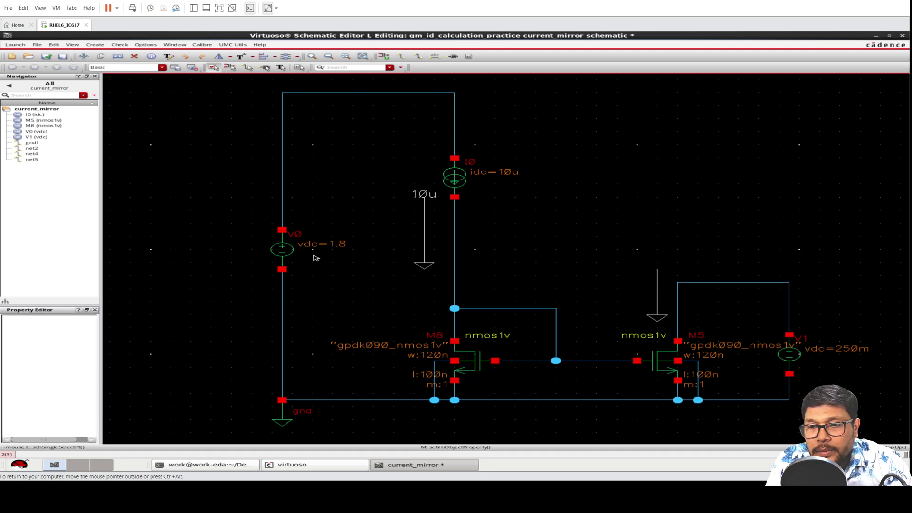
click(62, 56)
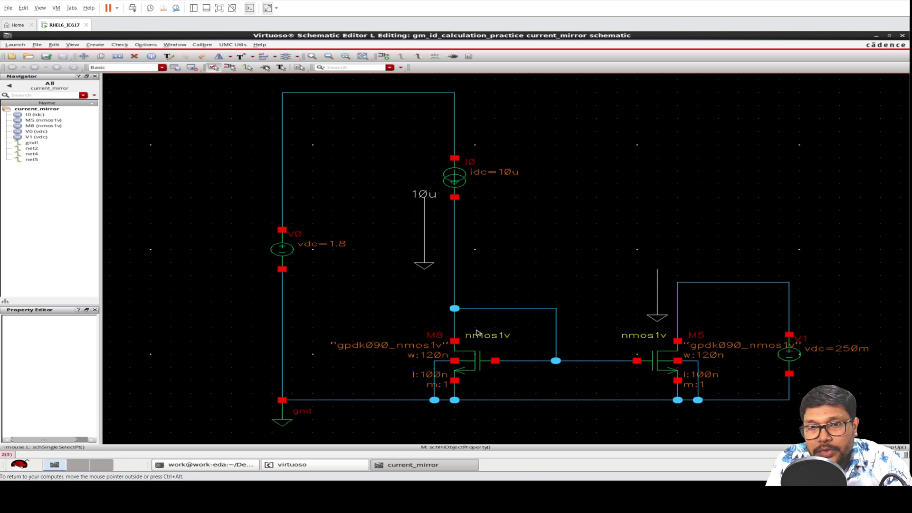
click(17, 44)
click(20, 55)
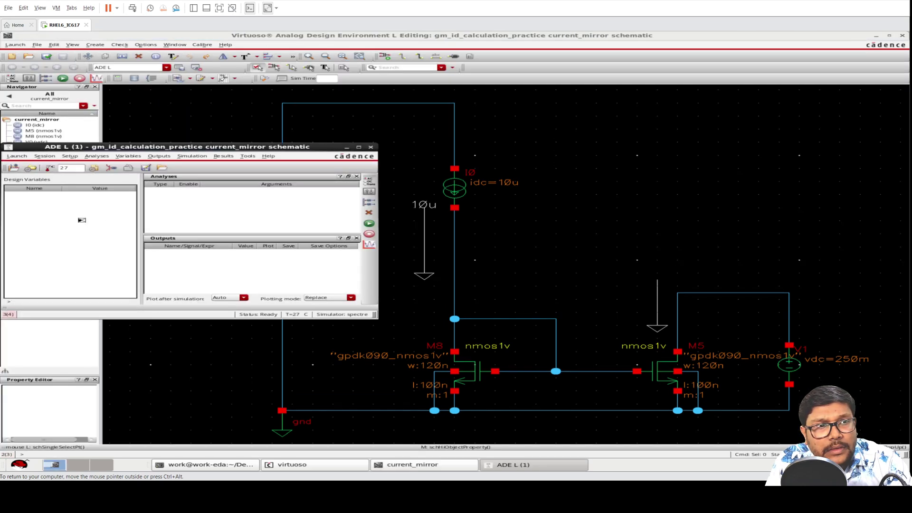
Look at the Design Variables editor and its context menu, closing both without changes
double_click(92, 222)
click(334, 172)
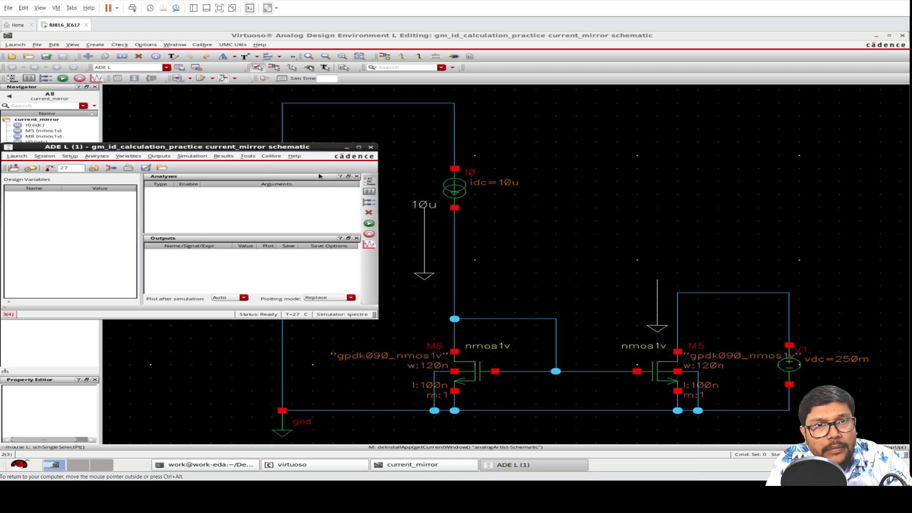
right_click(113, 222)
click(126, 230)
right_click(122, 221)
click(185, 214)
Add a dc analysis with Save DC Operating Point enabled
click(368, 183)
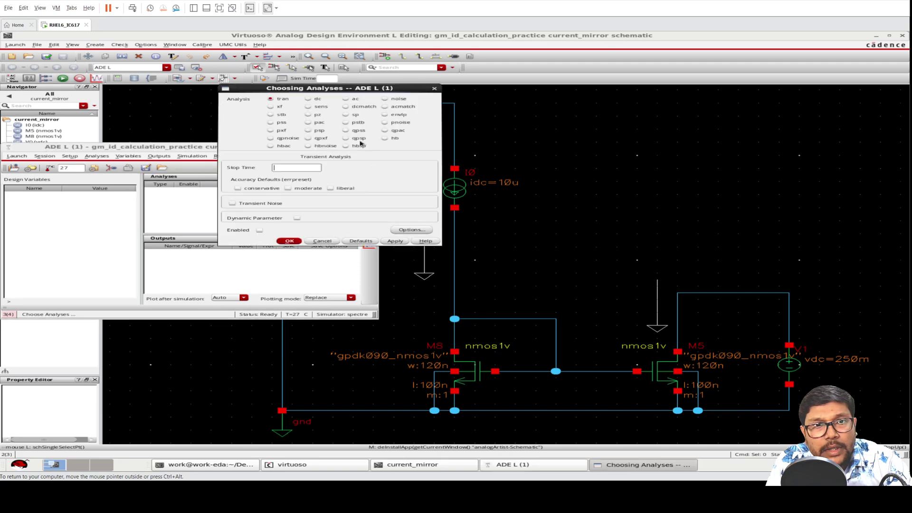
click(309, 99)
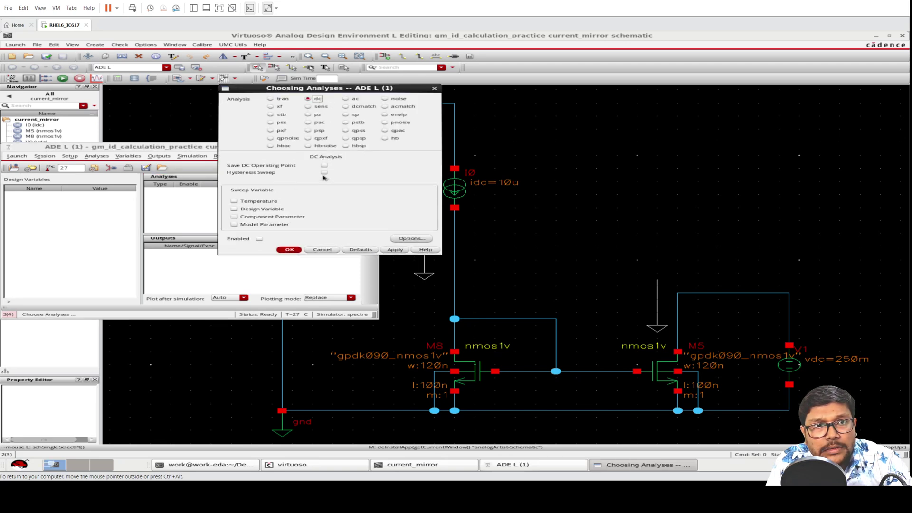
click(324, 166)
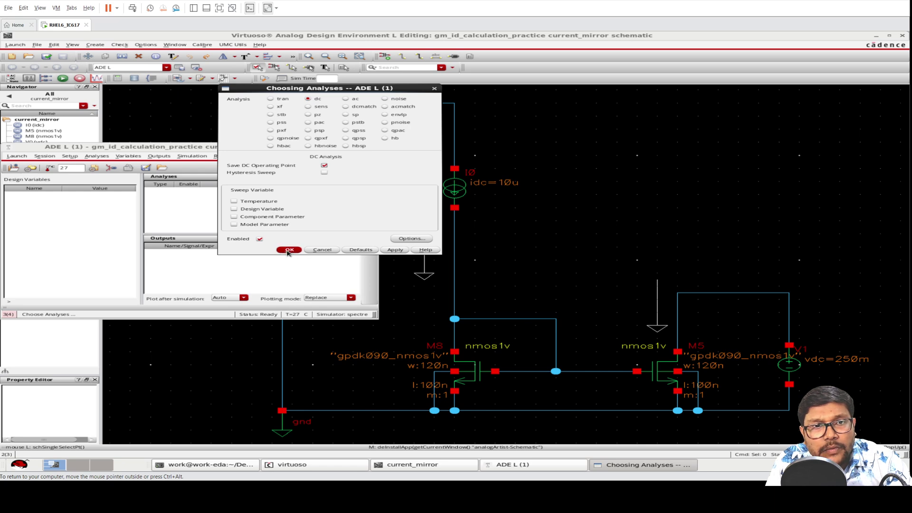
click(289, 250)
Run the simulation and annotate DC operating points: M8 id 10.0001u, M5 id 7.87824u
click(370, 225)
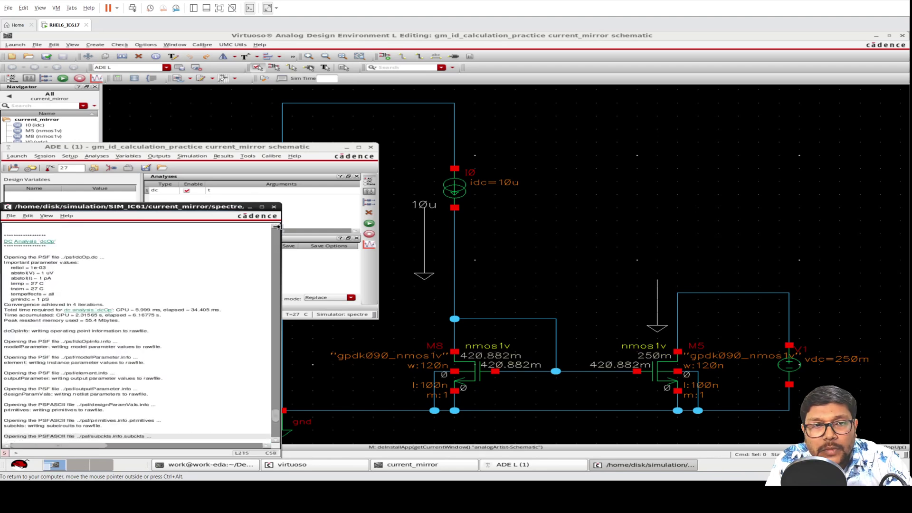
click(274, 207)
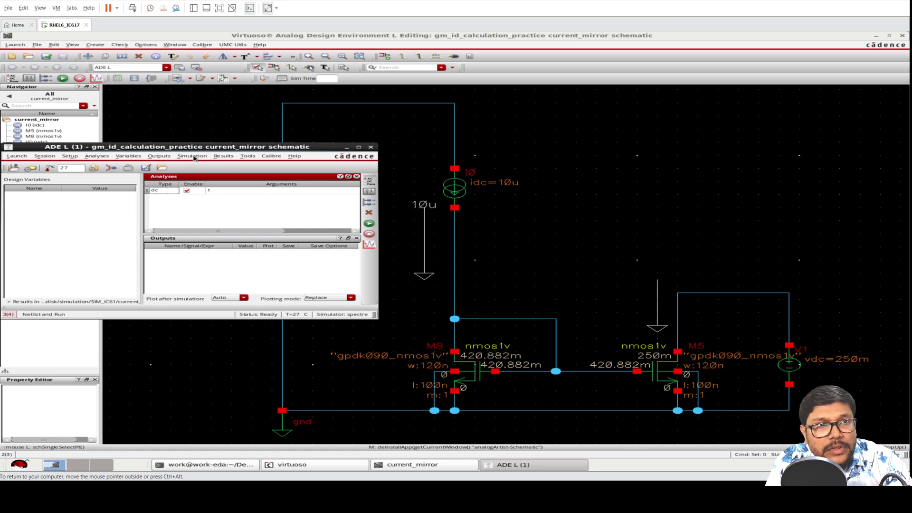
click(218, 158)
mouse_move(273, 192)
click(336, 204)
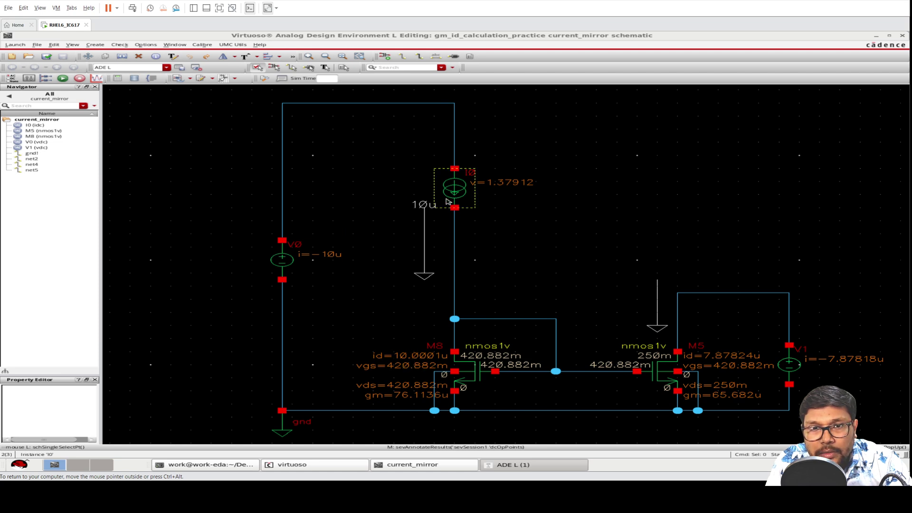
key(q)
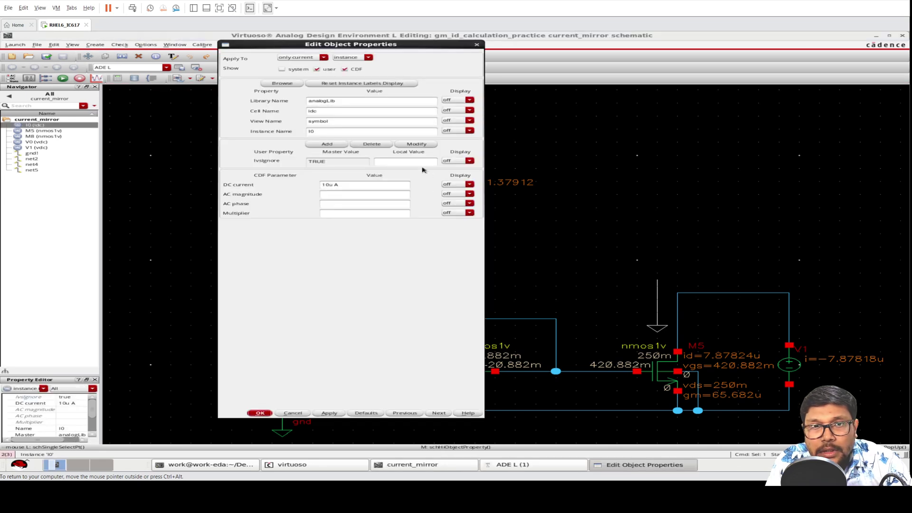
click(260, 413)
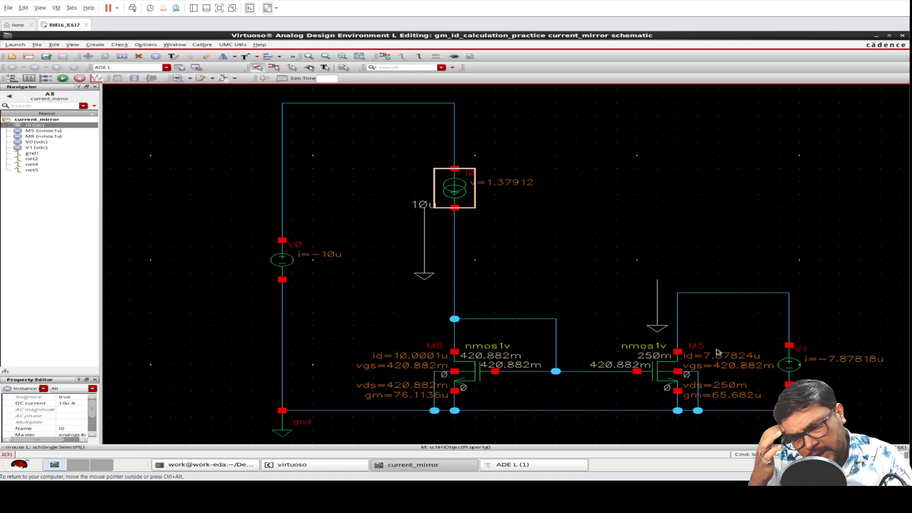
Set transistor M8's Fingers parameter to nf
click(475, 368)
key(q)
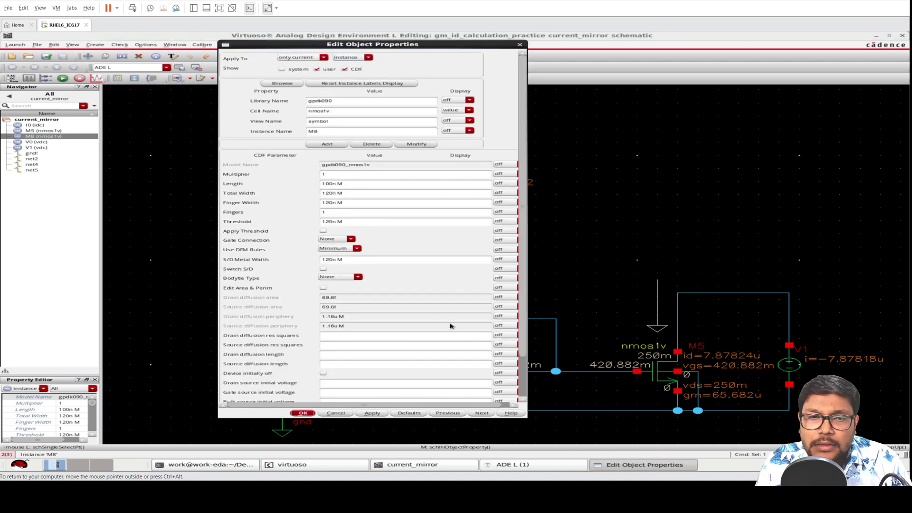
double_click(333, 210)
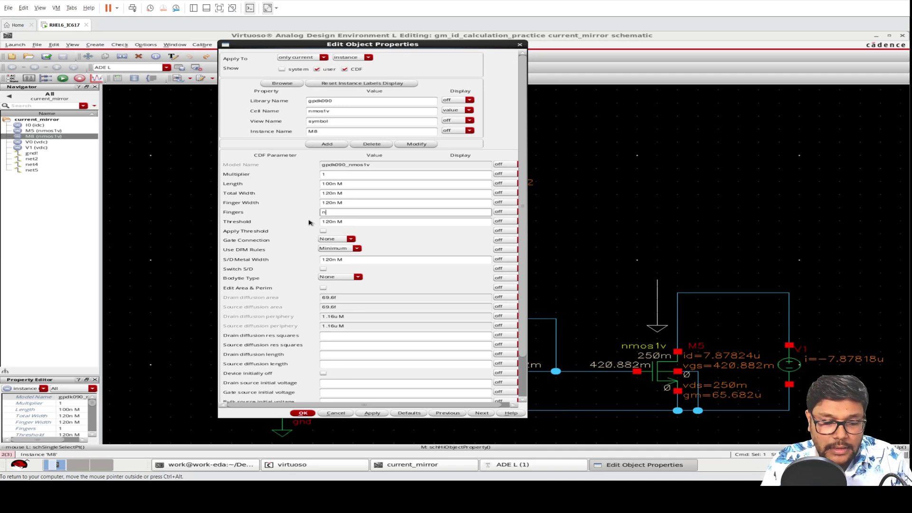
text(nf)
click(302, 413)
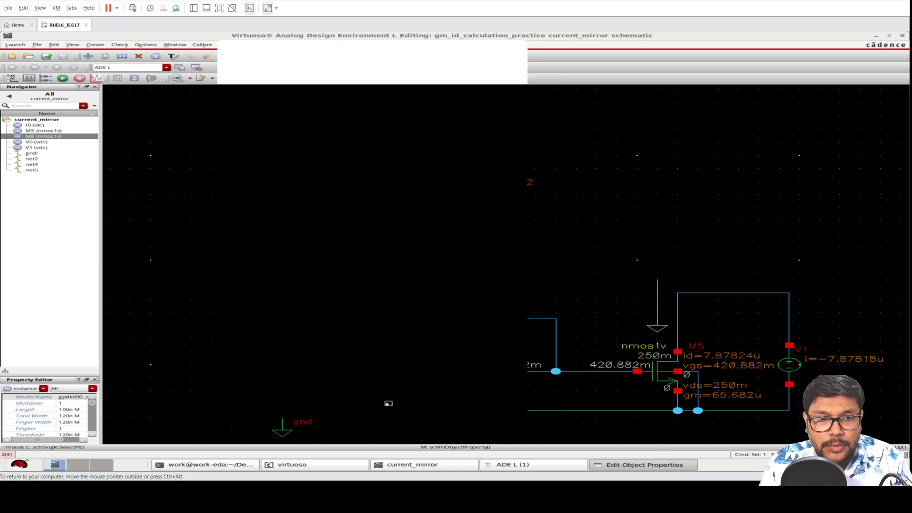
Set M5's Fingers parameter to nf, then check and save the schematic
click(656, 360)
key(q)
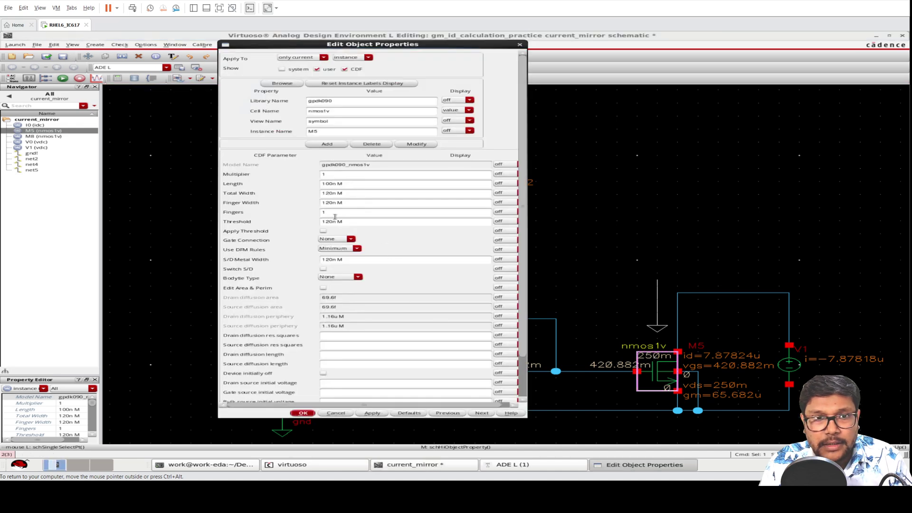
double_click(333, 213)
text(nf)
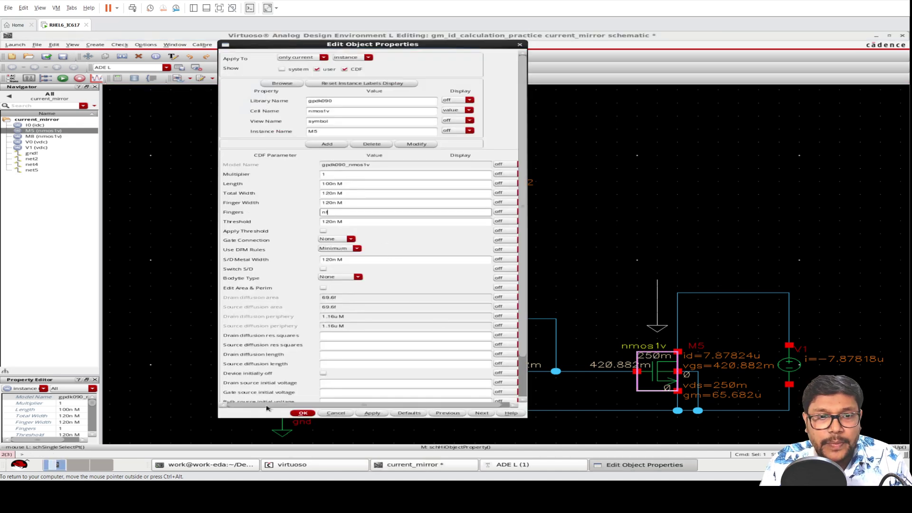
click(303, 412)
click(46, 56)
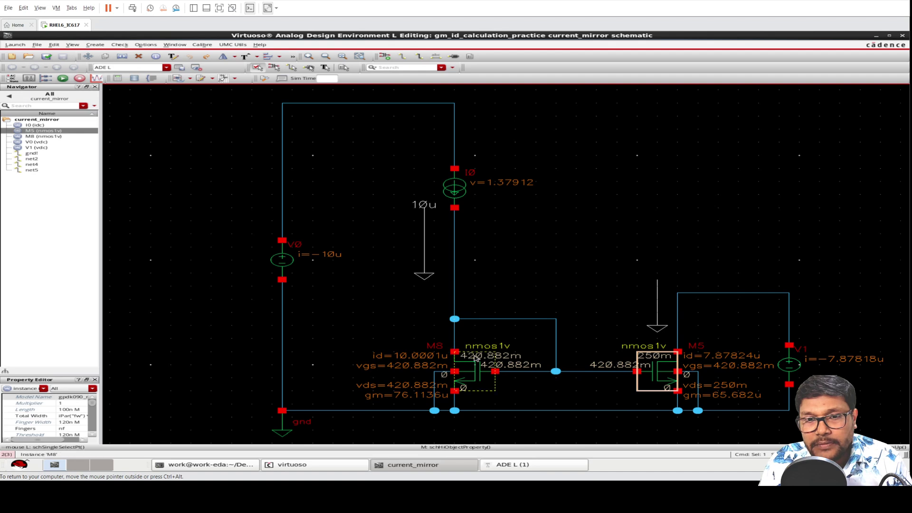
Select supply source V1 to check its 250m V DC voltage
click(789, 364)
middle_click(789, 364)
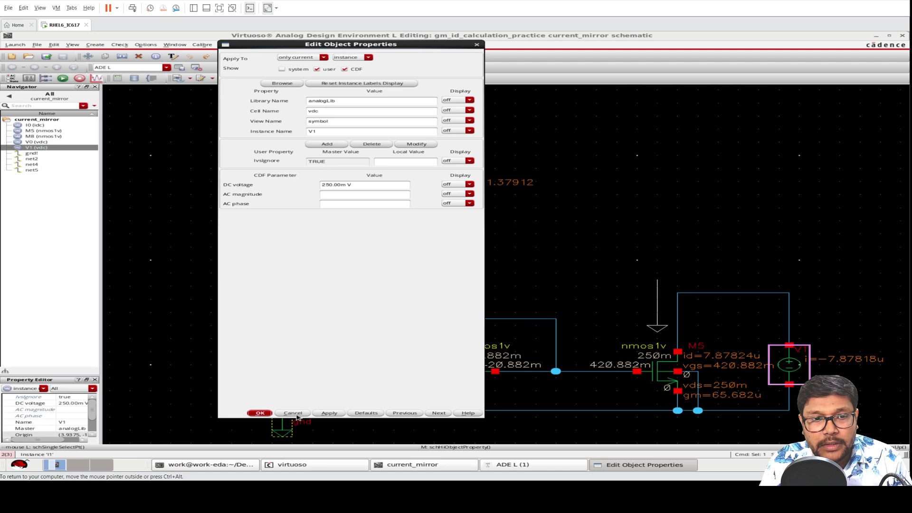
key(Escape)
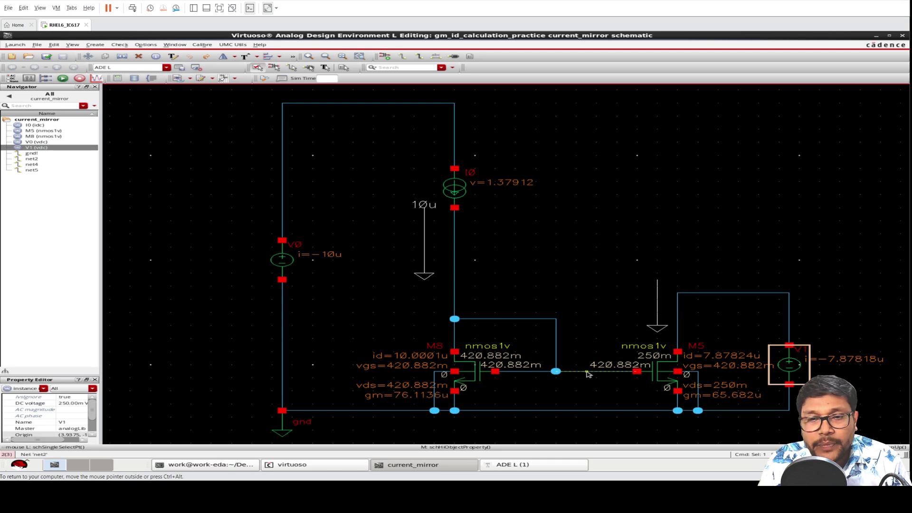
Copy the design variables from the cellview into ADE L and set nf to 1
click(520, 464)
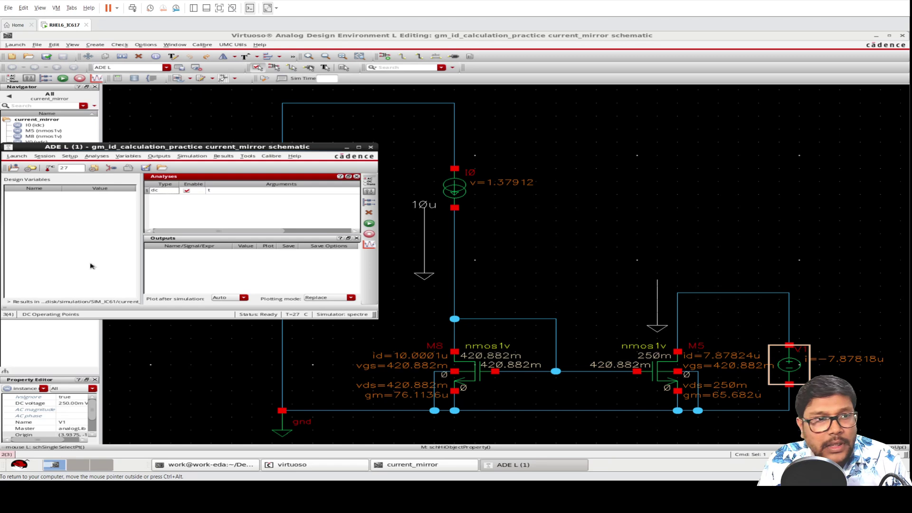
right_click(74, 213)
click(82, 239)
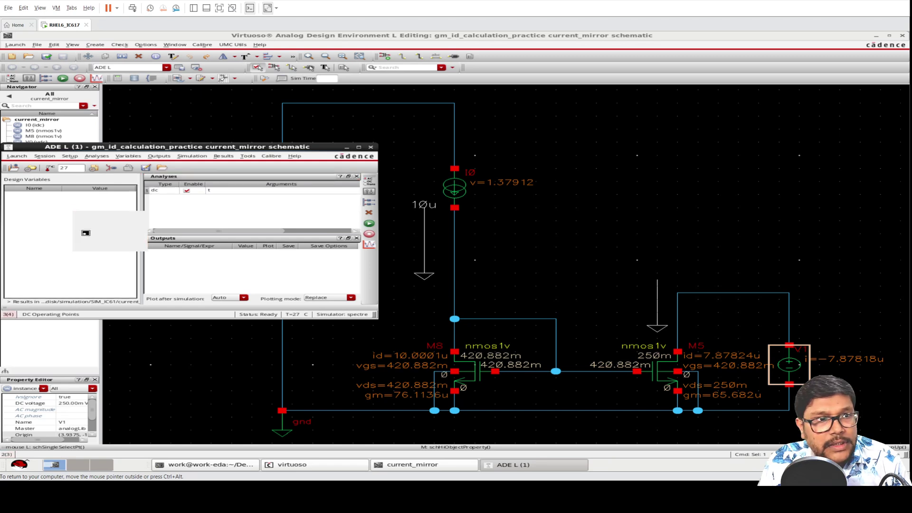
double_click(82, 196)
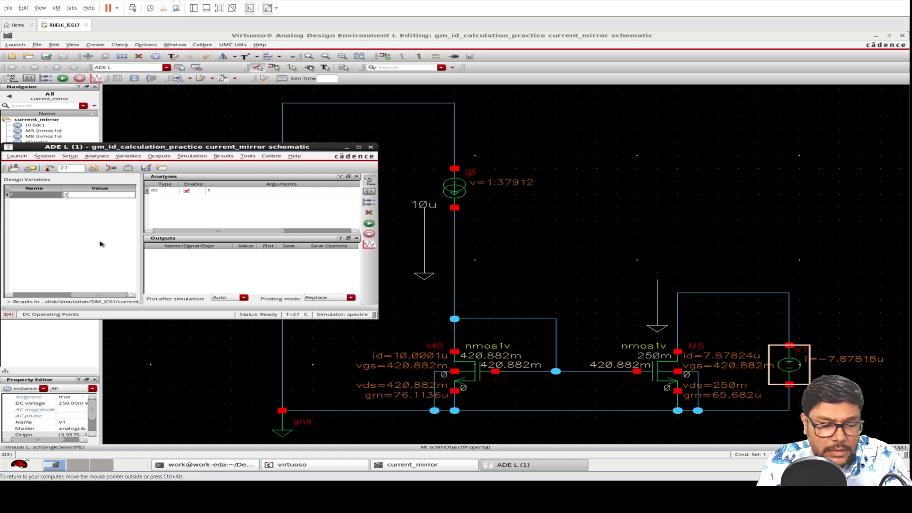
text(1)
key(Return)
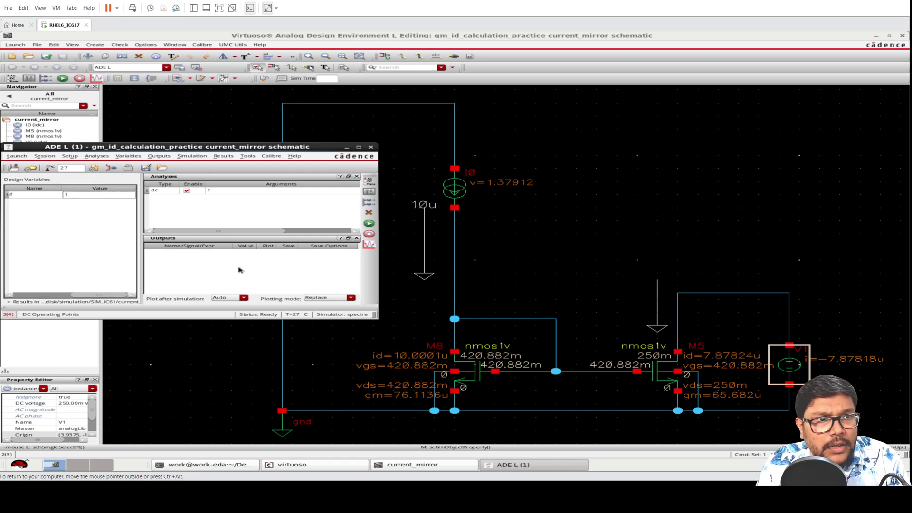
click(256, 267)
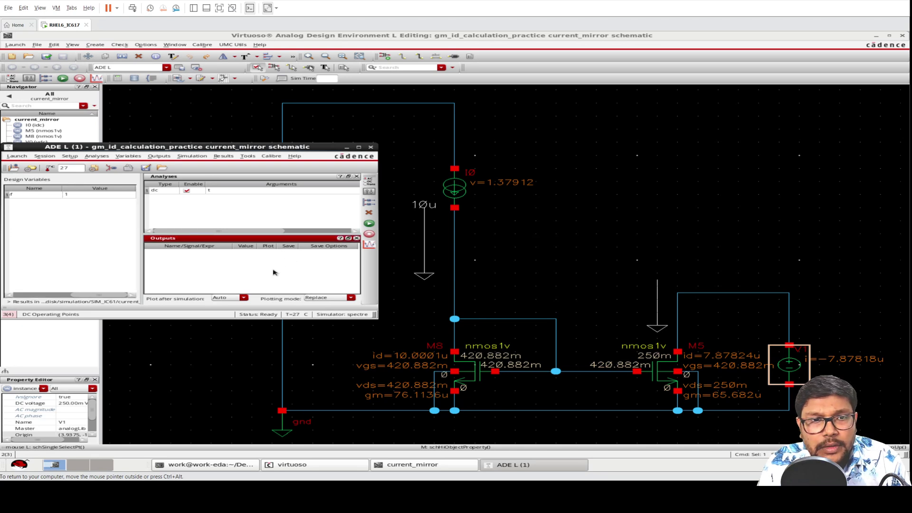
Open the results calculator from the ADE L tools
click(193, 156)
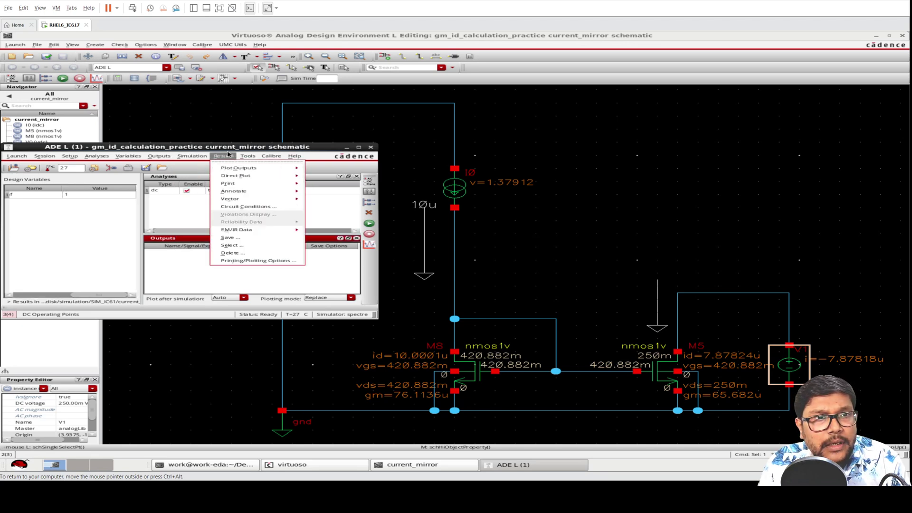
mouse_move(249, 159)
click(257, 190)
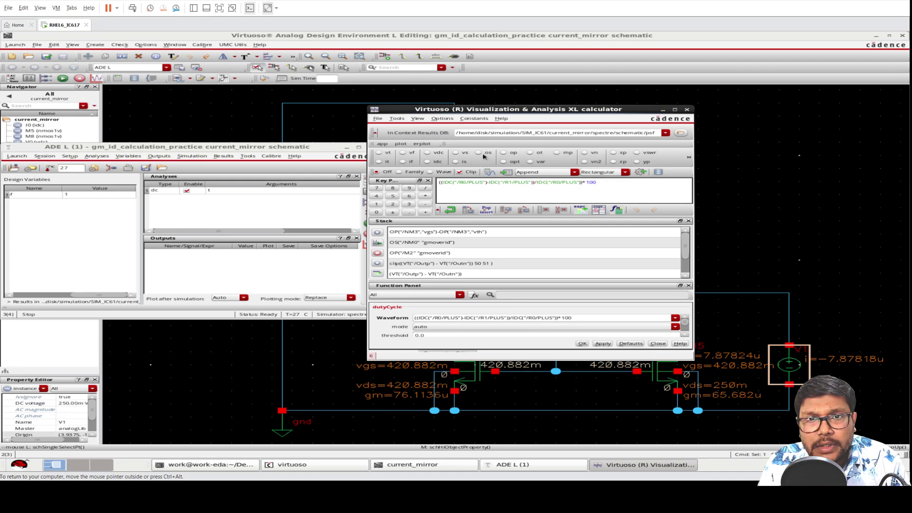
Pick transistor M8 for operating-point lookup and choose its vds parameter
click(516, 153)
click(467, 369)
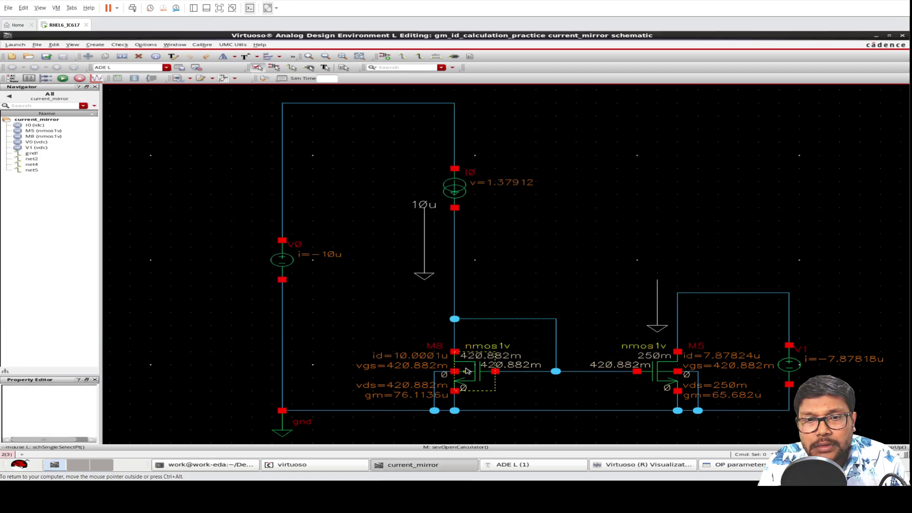
key(q)
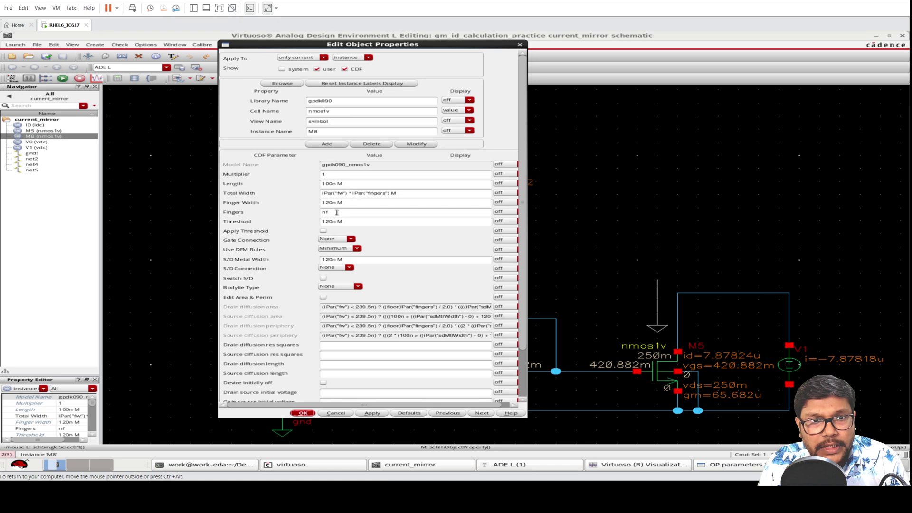
click(343, 412)
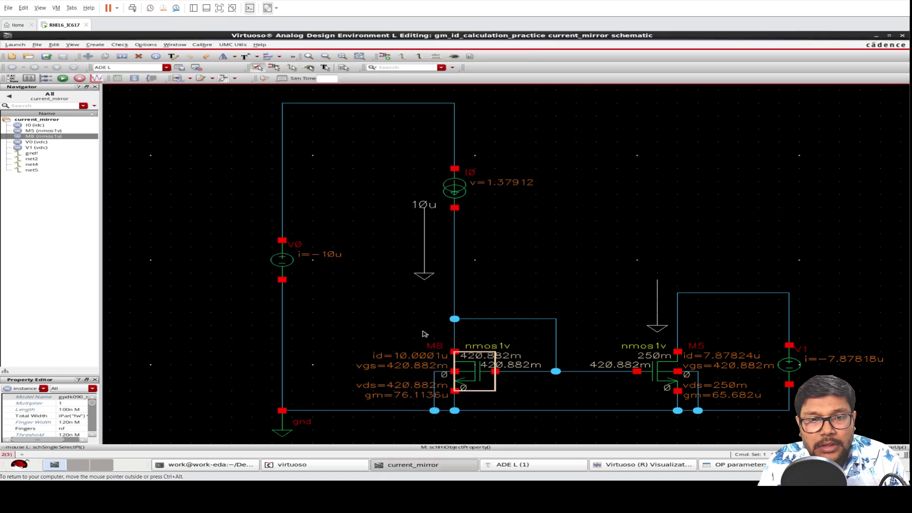
click(258, 98)
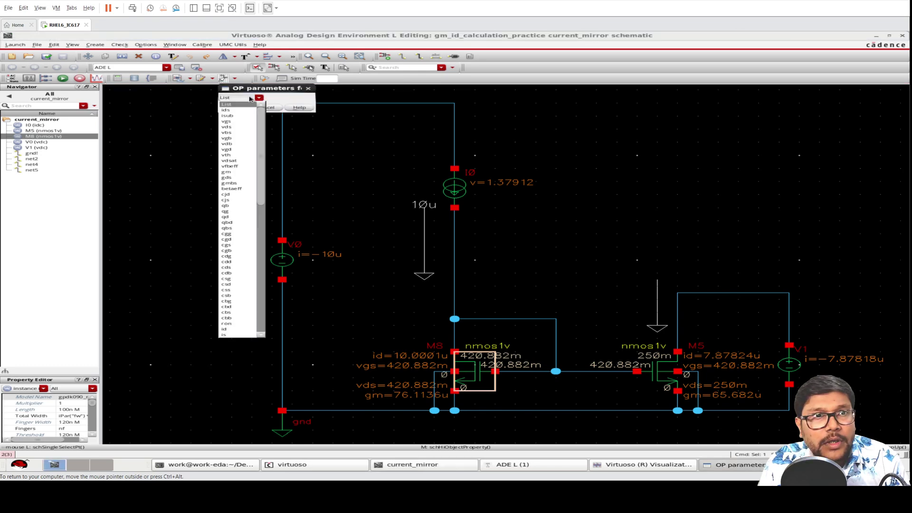
click(237, 128)
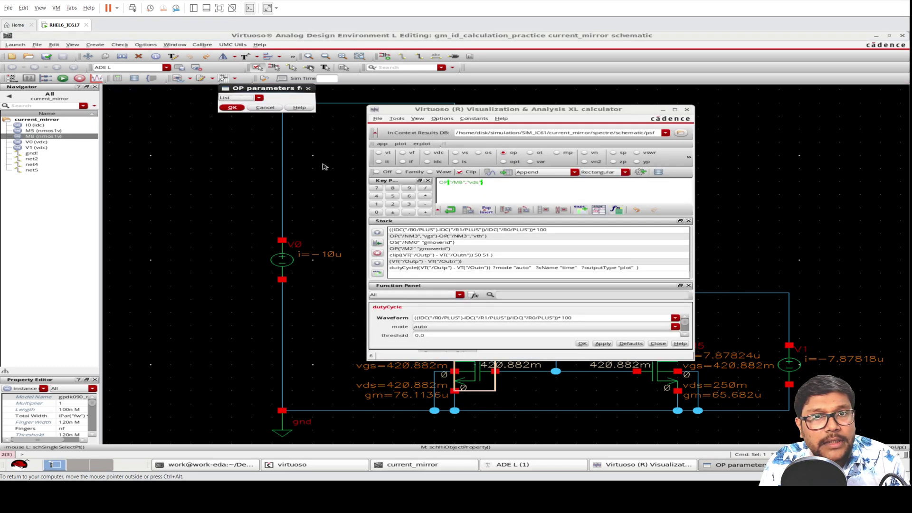
click(584, 344)
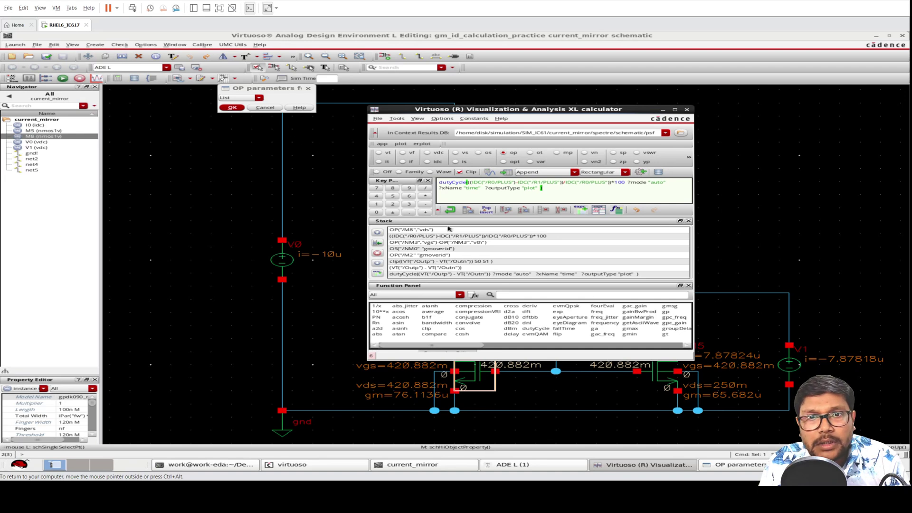
Replace the duty cycle expression with OP("/M8","vds") and send it to the ADE L outputs
drag(564, 191, 412, 174)
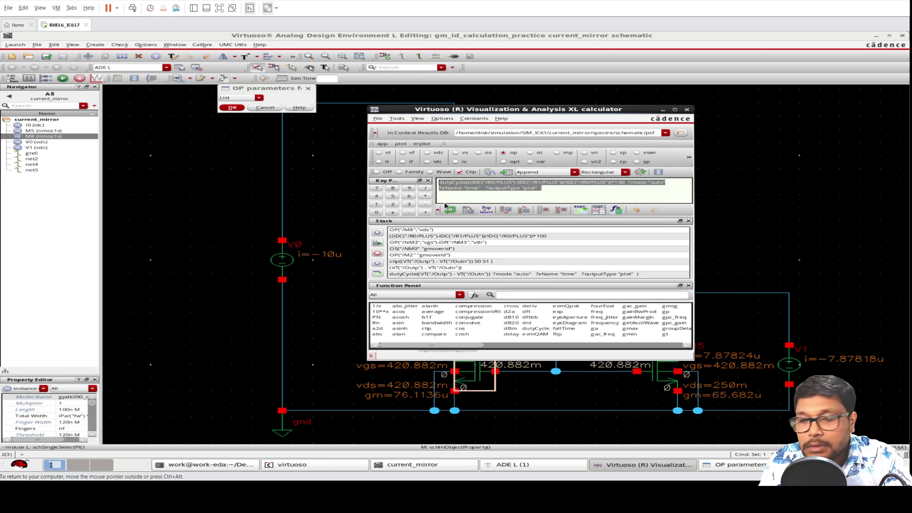
key(BackSpace)
click(240, 99)
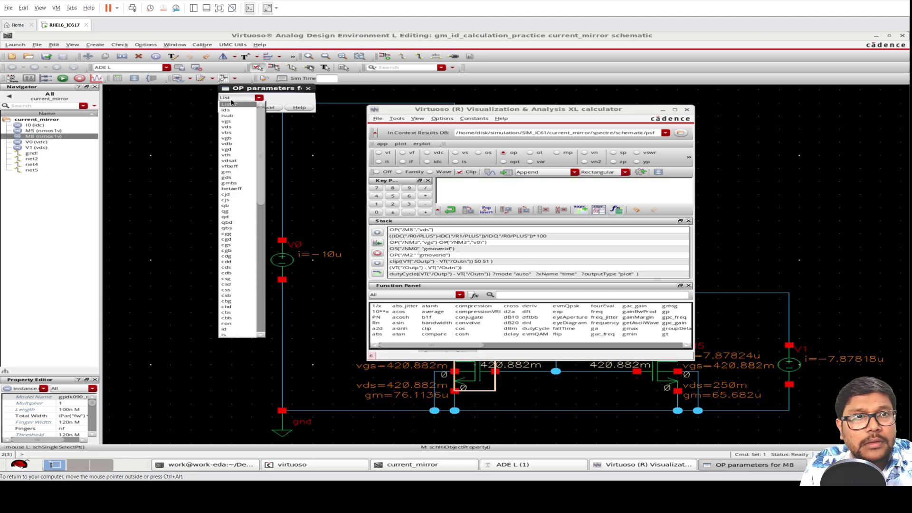
click(229, 133)
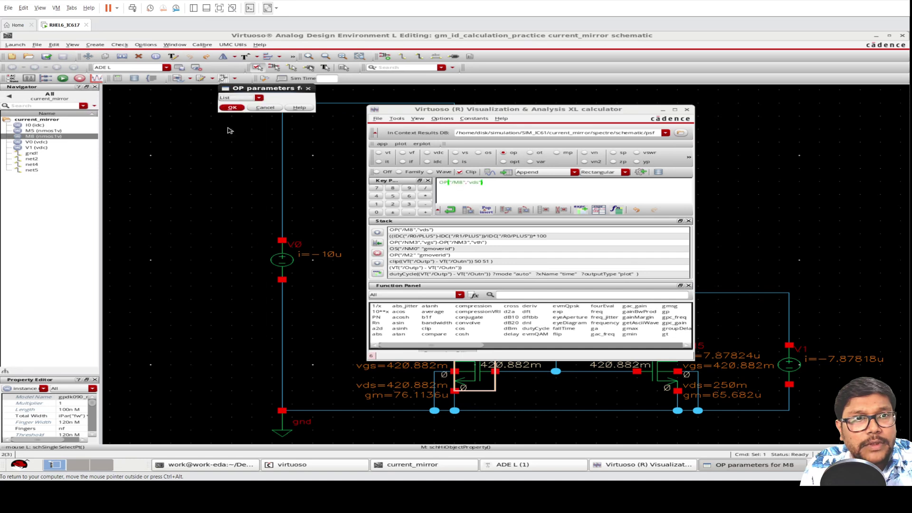
click(640, 172)
click(517, 467)
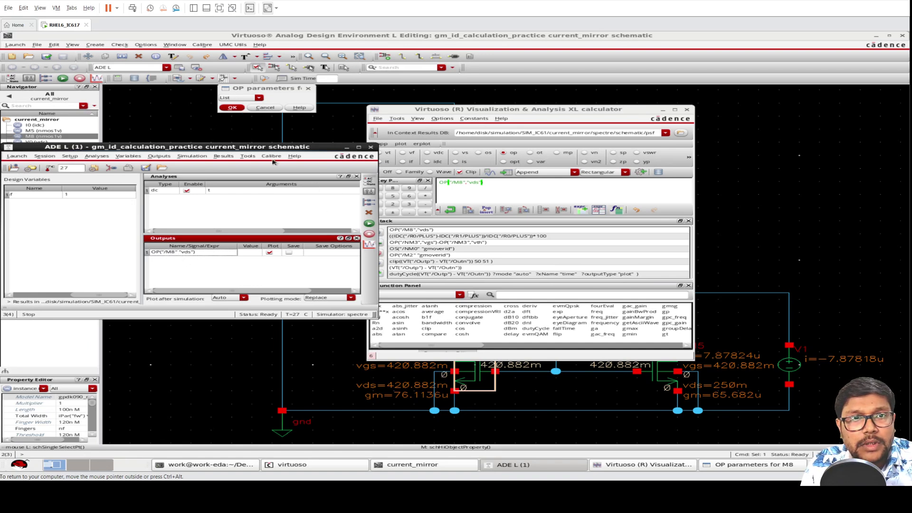
click(232, 107)
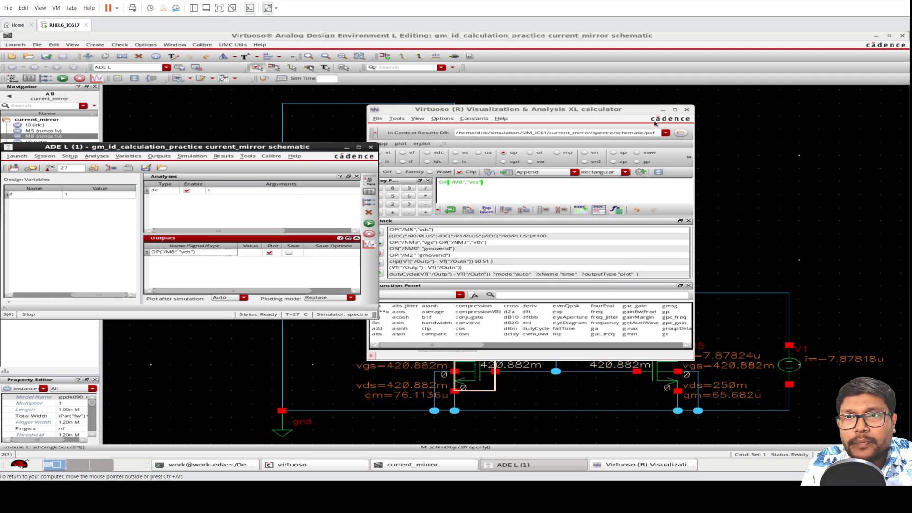
Minimize the calculator, view M5 and M8 properties unchanged, and return to ADE L
click(663, 110)
click(660, 370)
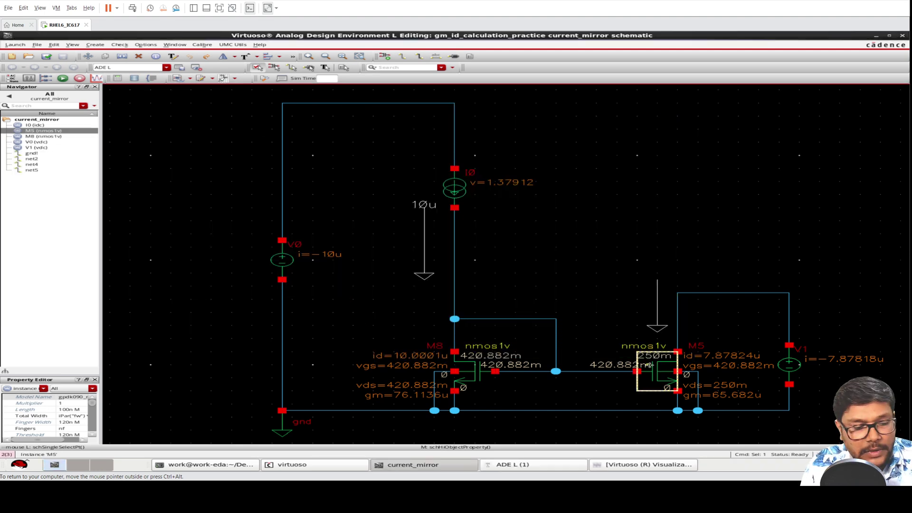
key(q)
click(332, 412)
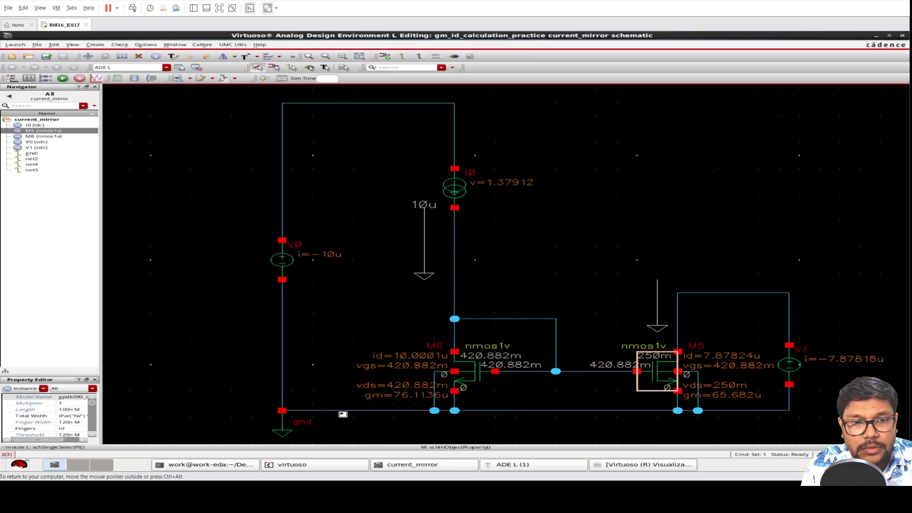
click(464, 369)
key(q)
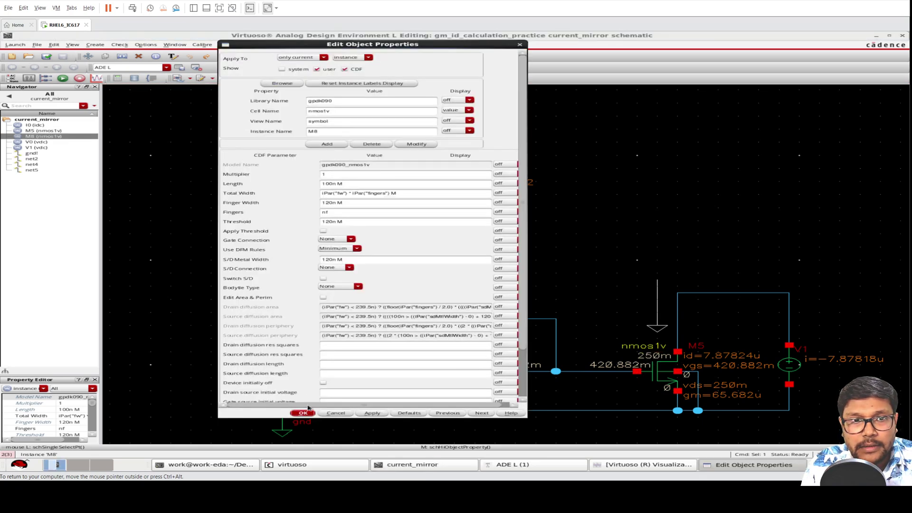
click(339, 413)
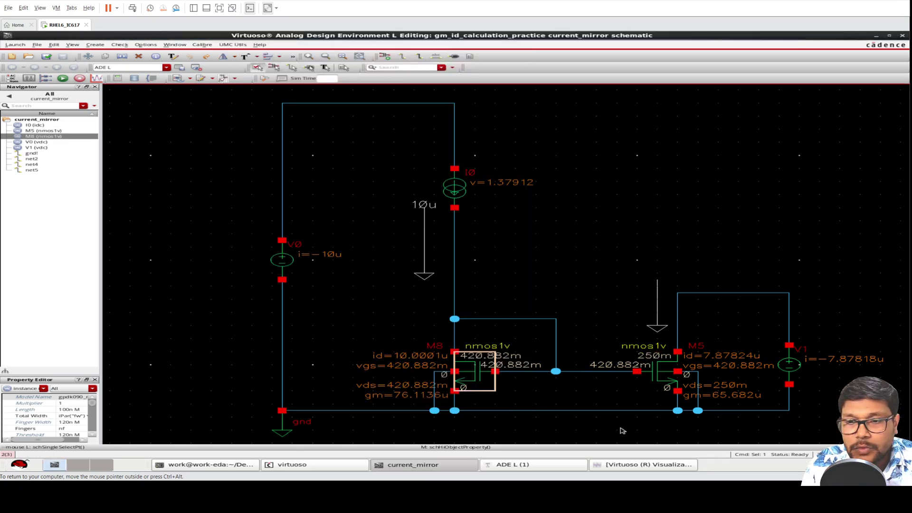
click(505, 464)
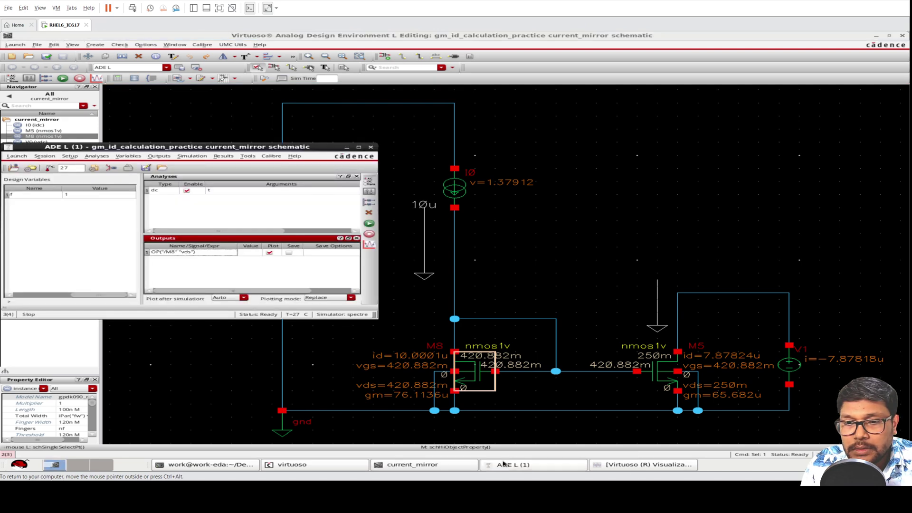
Open Parametric Analysis and add nf as the sweep variable
click(257, 156)
click(266, 165)
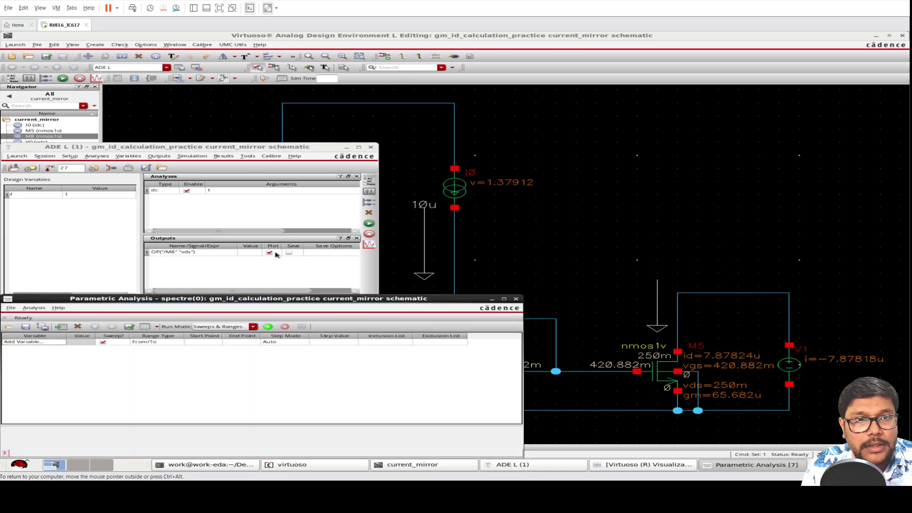
drag(284, 298, 438, 135)
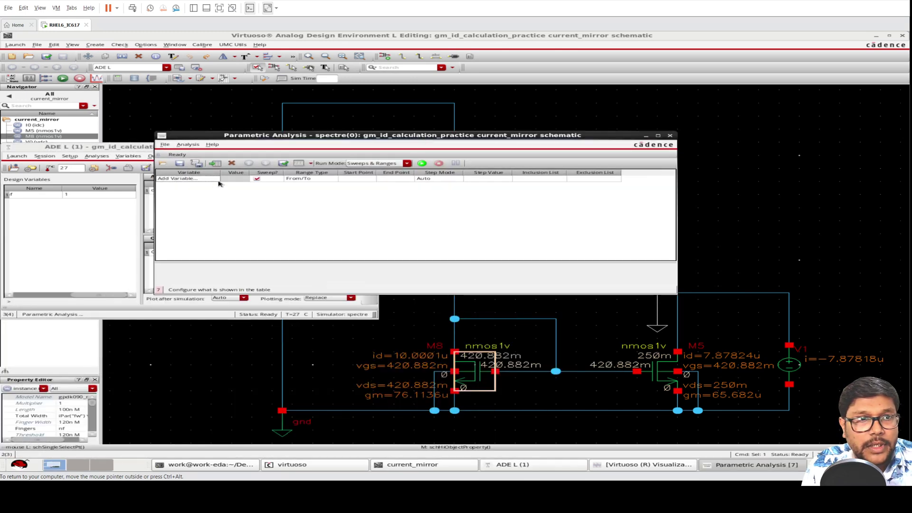
click(217, 180)
click(215, 179)
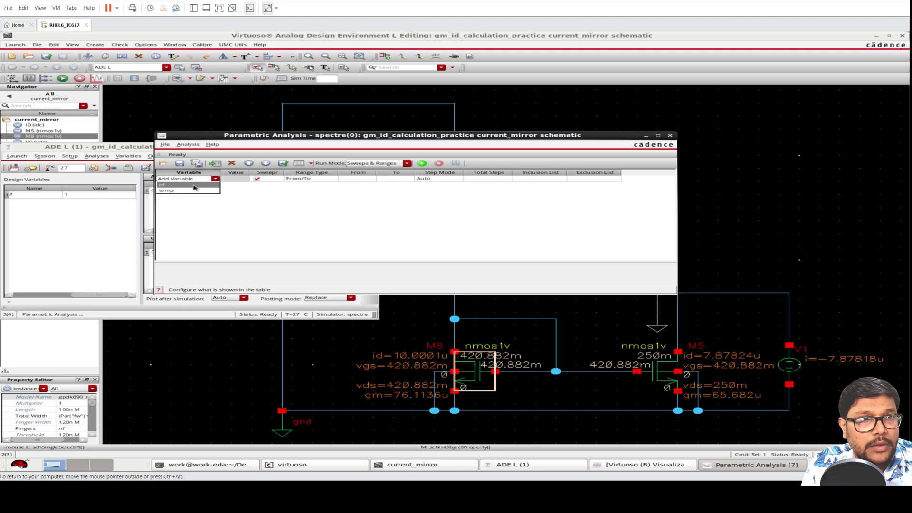
click(193, 186)
Sweep nf from 1 to 30 in linear steps of 1 and run it
click(359, 179)
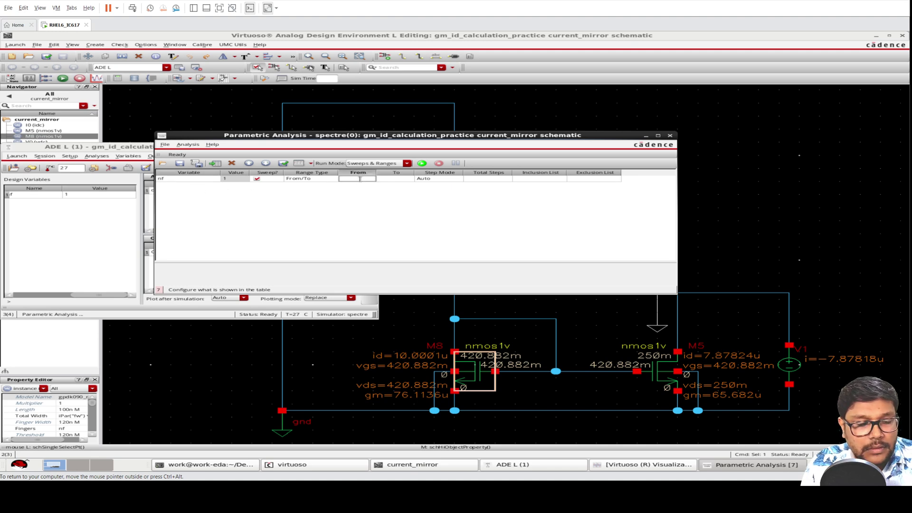
click(388, 180)
text(30)
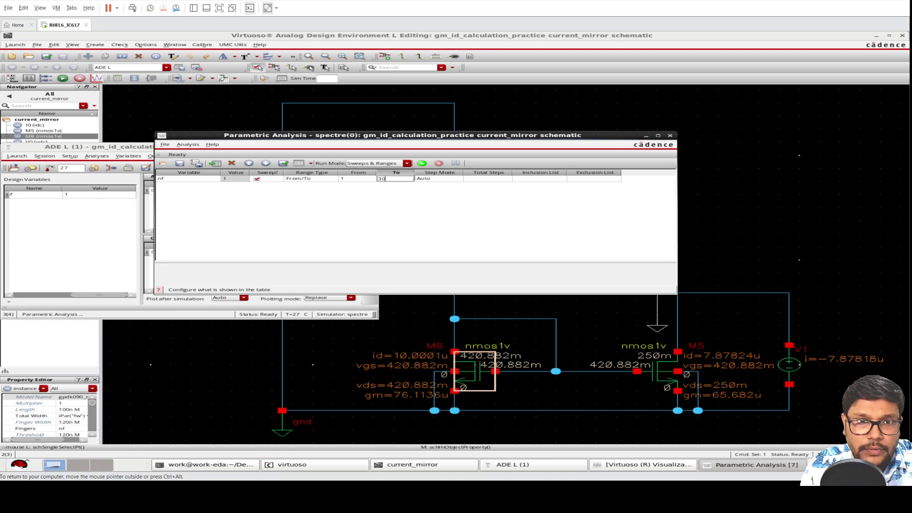
click(455, 180)
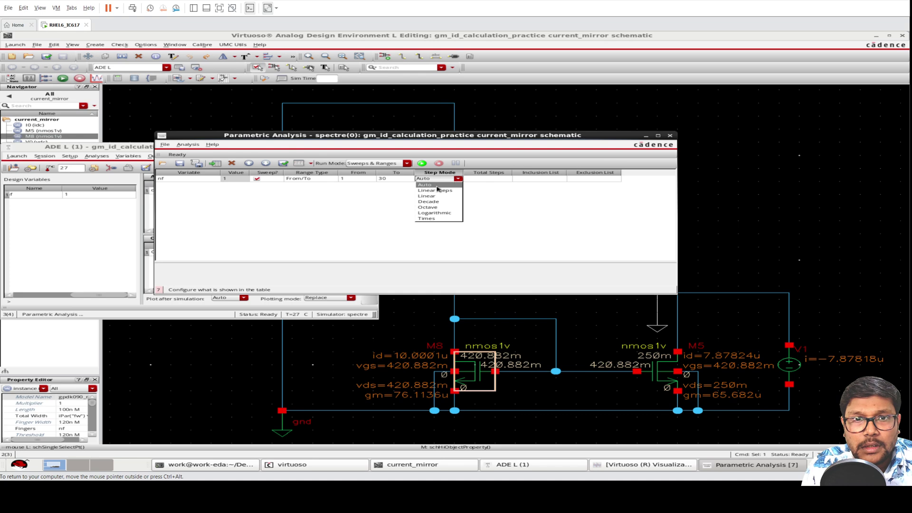
click(437, 190)
click(478, 180)
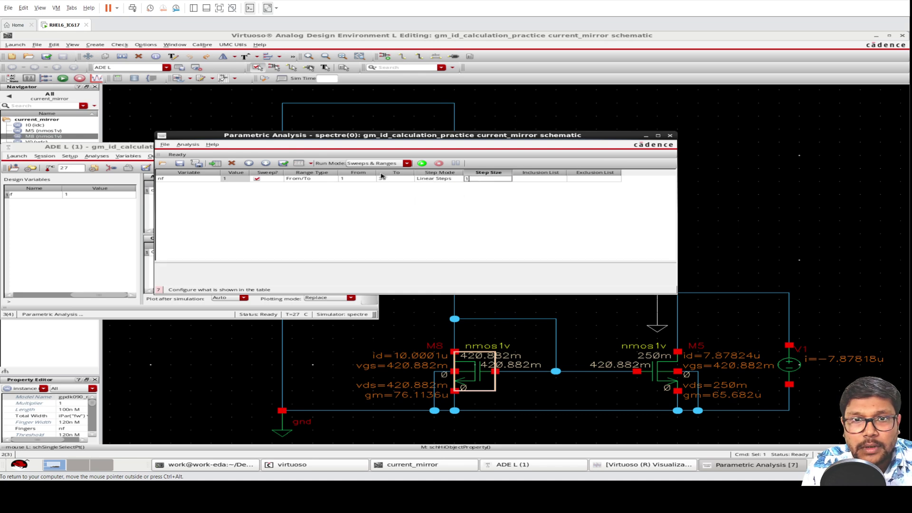
key(Return)
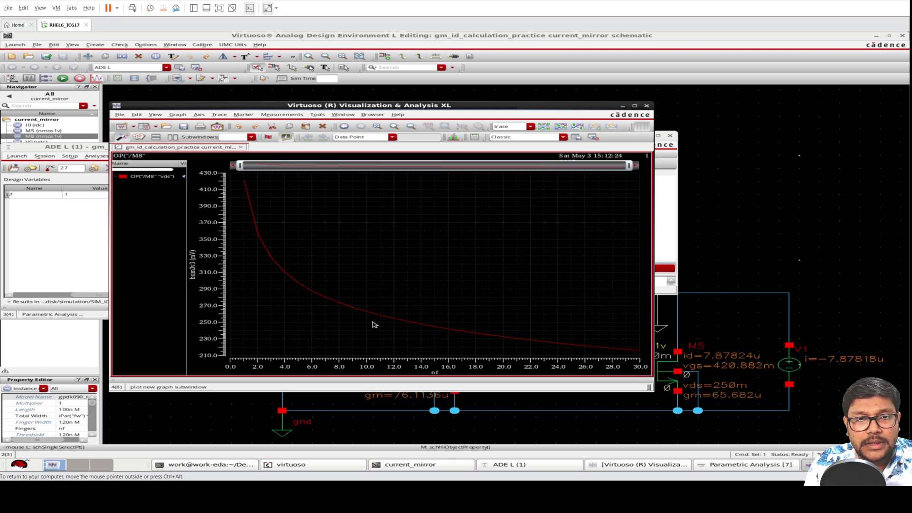
Add a 250 mV horizontal marker on M8's vds plot, crossing near nf 13.48
key(h)
double_click(370, 317)
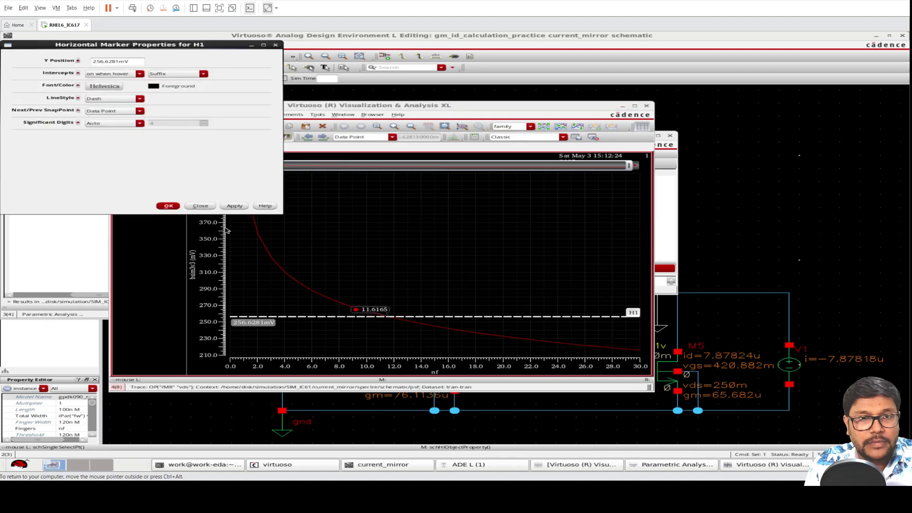
drag(118, 63, 17, 65)
text(250mV)
key(Return)
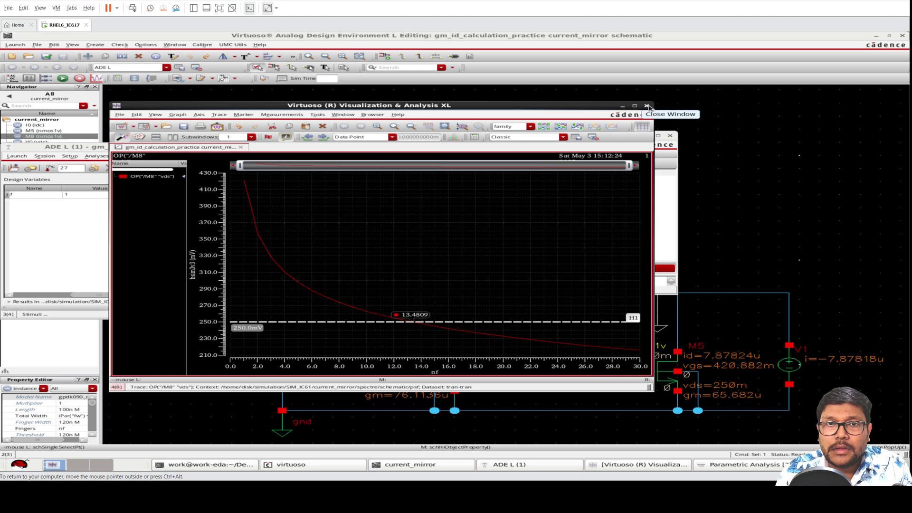
Close the plot, change design variable nf to 14 and rerun the simulation
click(647, 106)
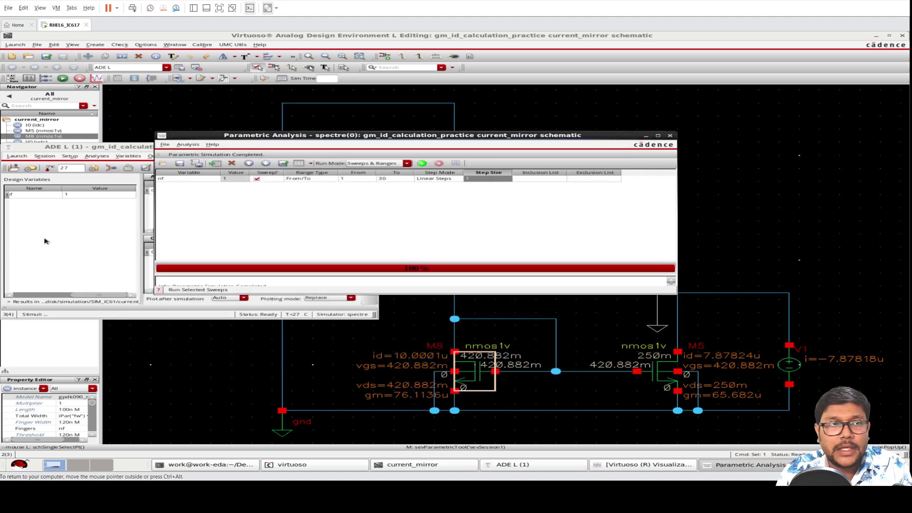
click(105, 150)
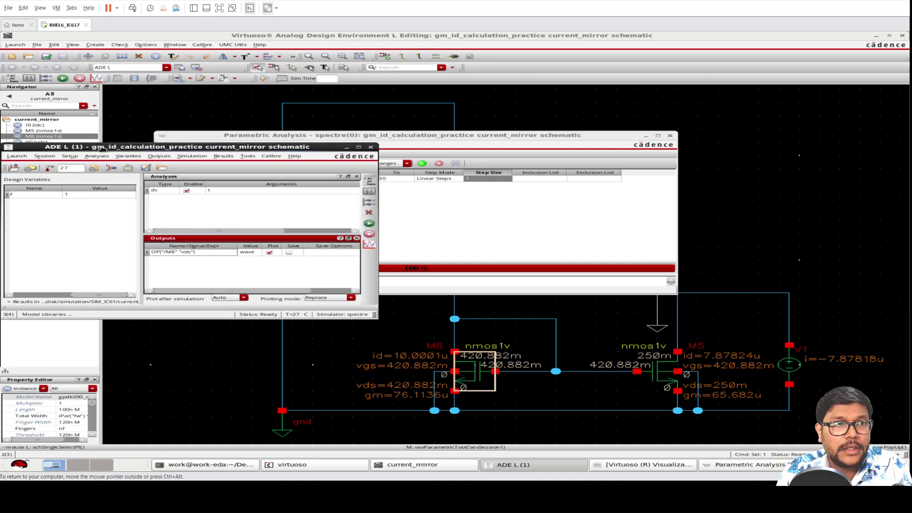
click(89, 195)
click(88, 196)
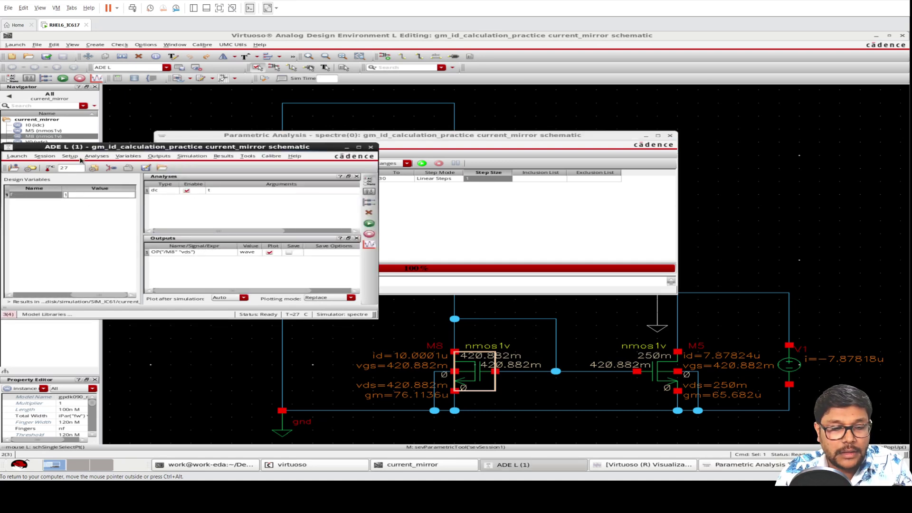
text(4)
key(Return)
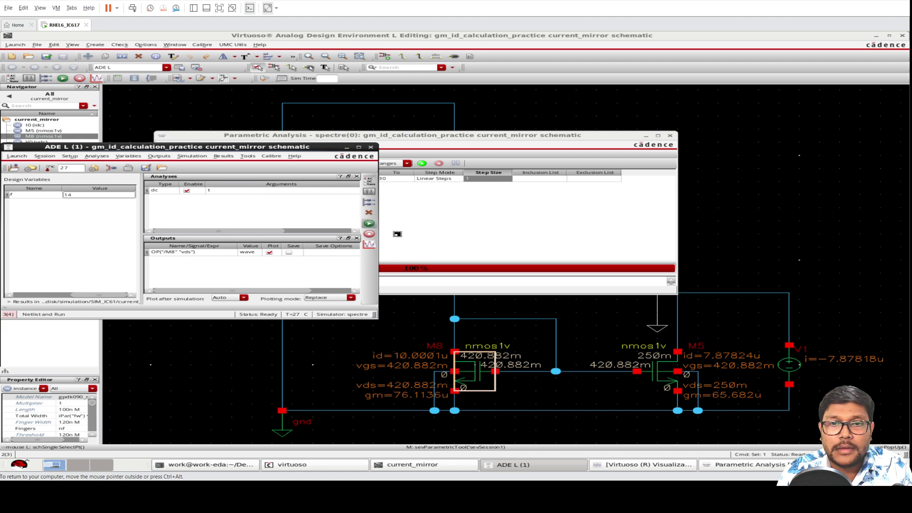
click(725, 209)
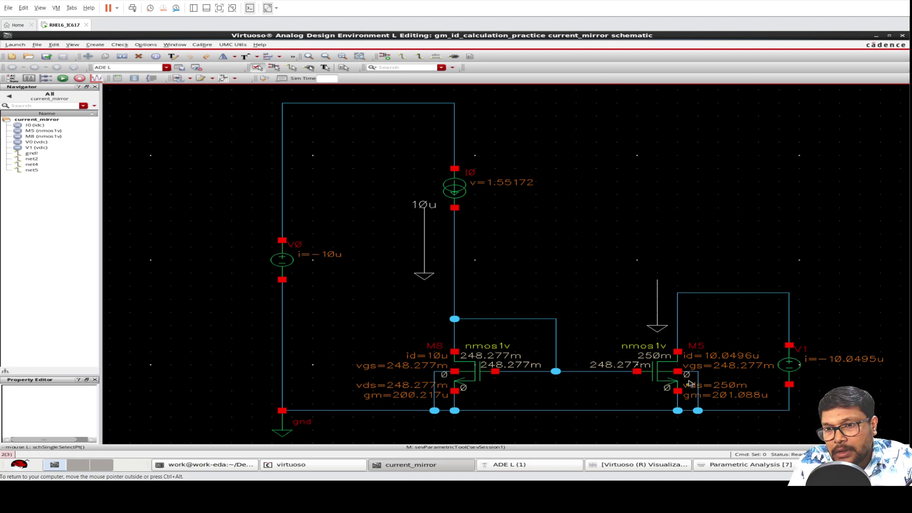
Resize M5 to 1u length, 1.2u finger width and 14 fingers
click(653, 372)
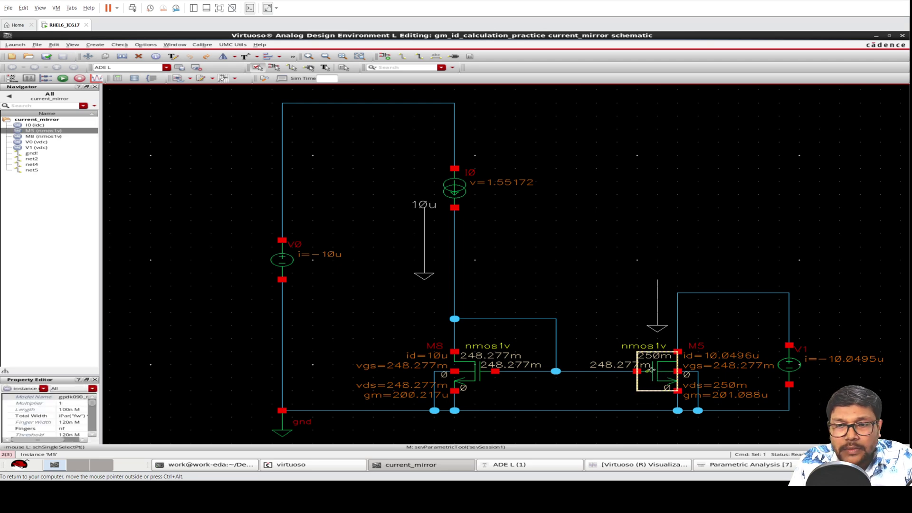
key(q)
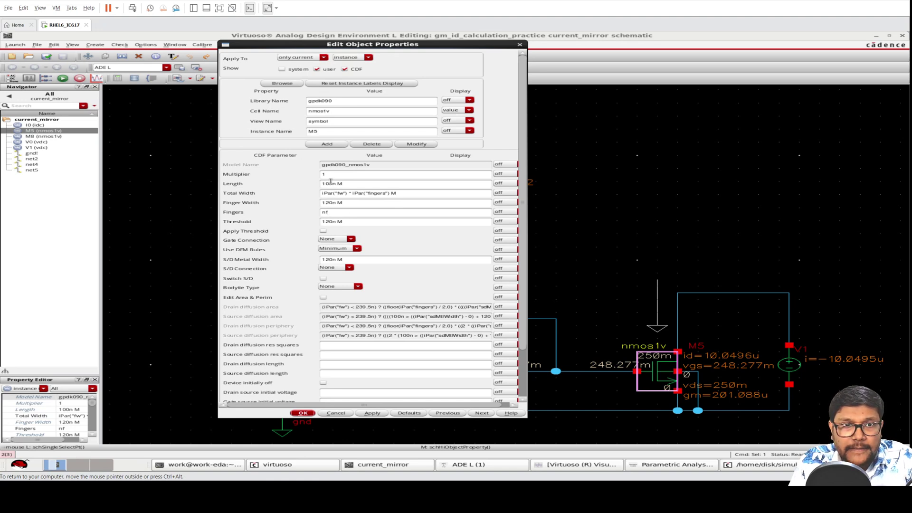
click(333, 184)
text(0)
click(329, 202)
text(0)
double_click(321, 212)
text(14)
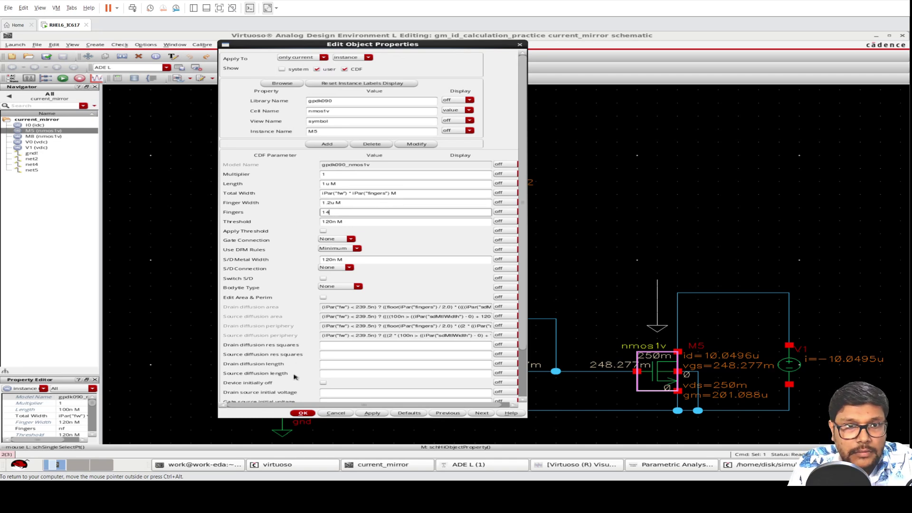
click(303, 413)
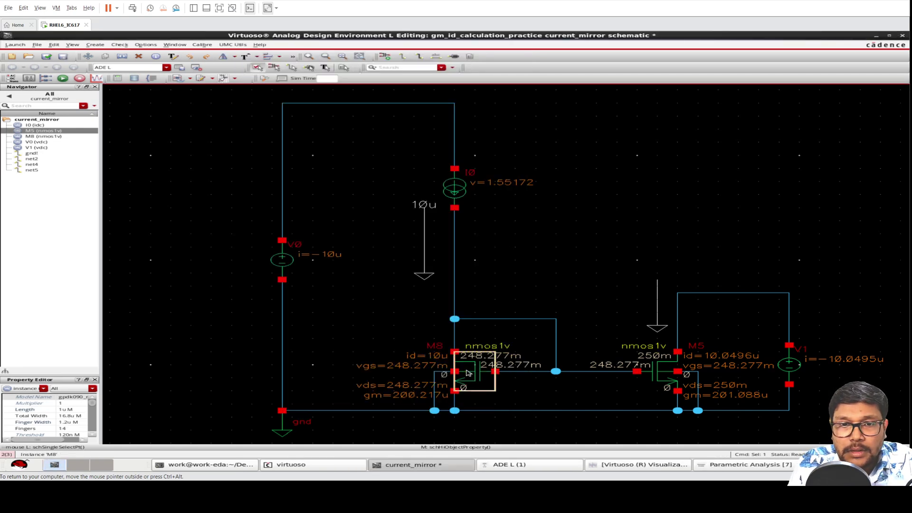
Give M8 the same 1u length, 1.2u finger width and 14 fingers, then save
click(466, 370)
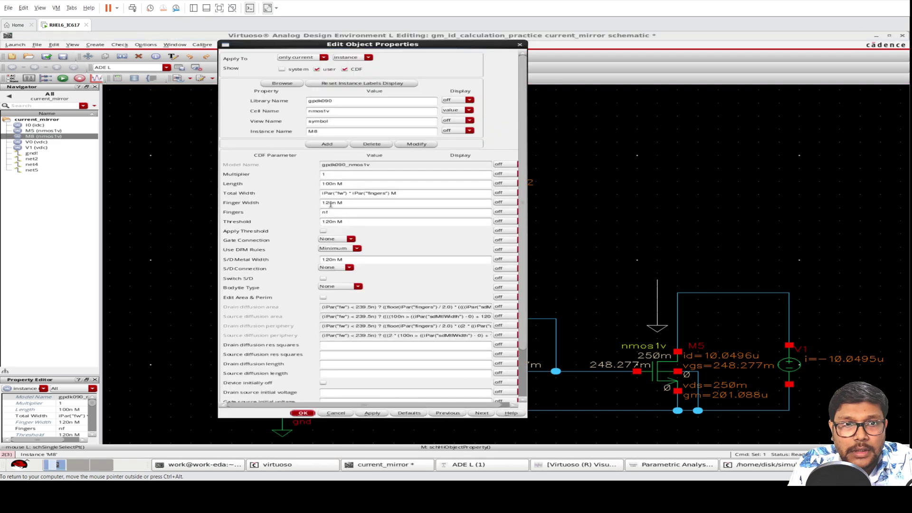
click(330, 203)
text(0)
click(323, 184)
text(0)
double_click(335, 213)
text(14)
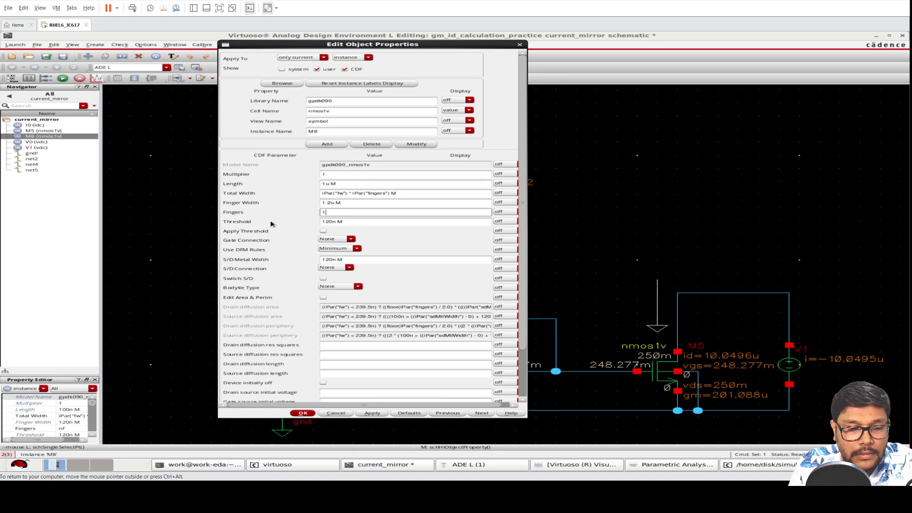
click(303, 413)
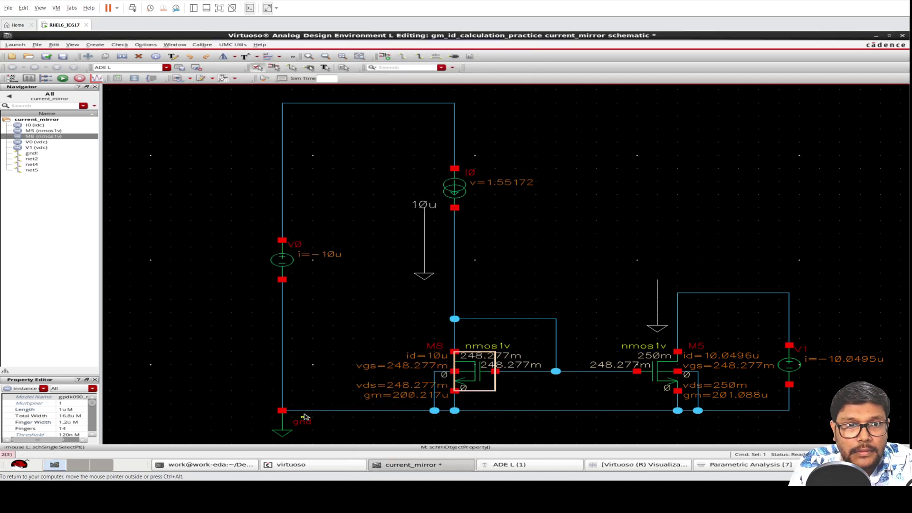
click(46, 56)
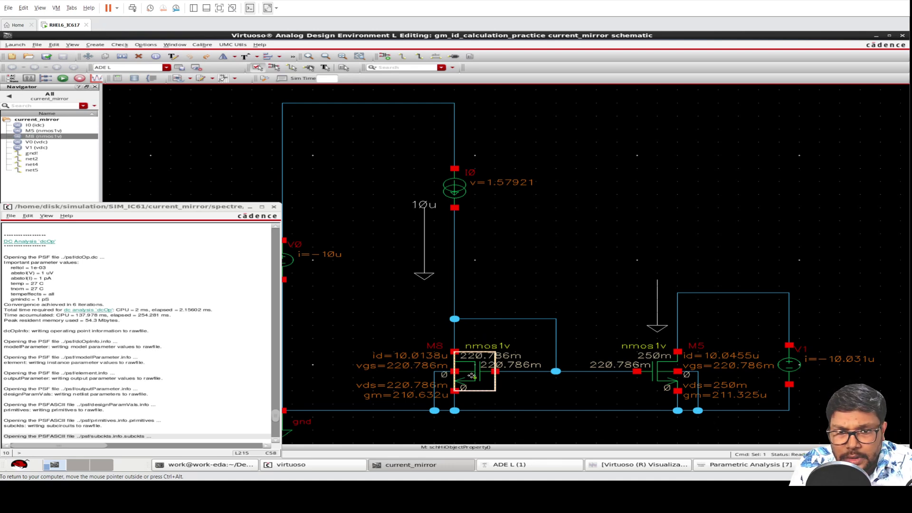
Reduce M8 and M5 from 14 to 13 fingers each
key(q)
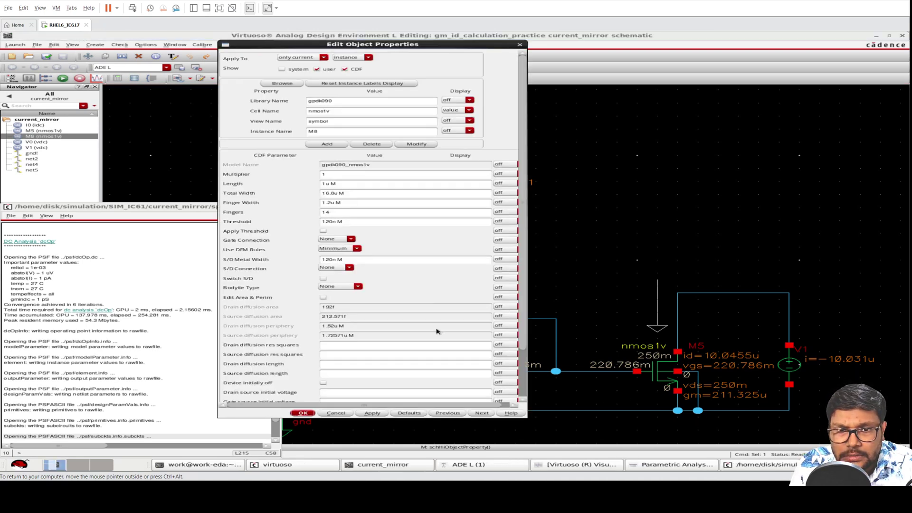
double_click(328, 214)
text(13)
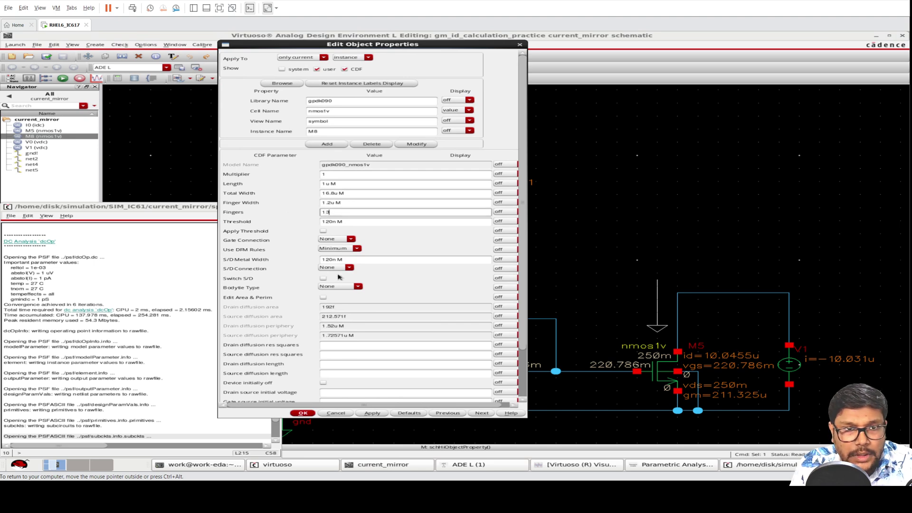
click(370, 414)
click(650, 375)
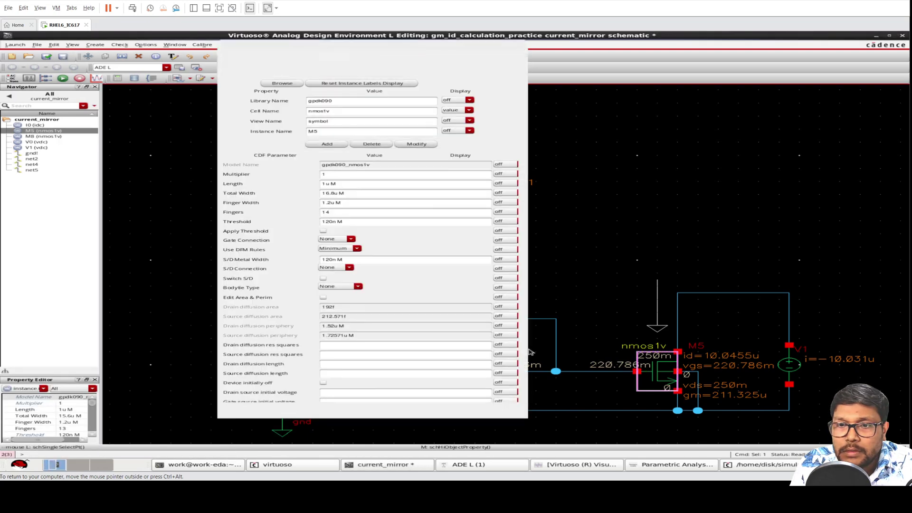
text(13)
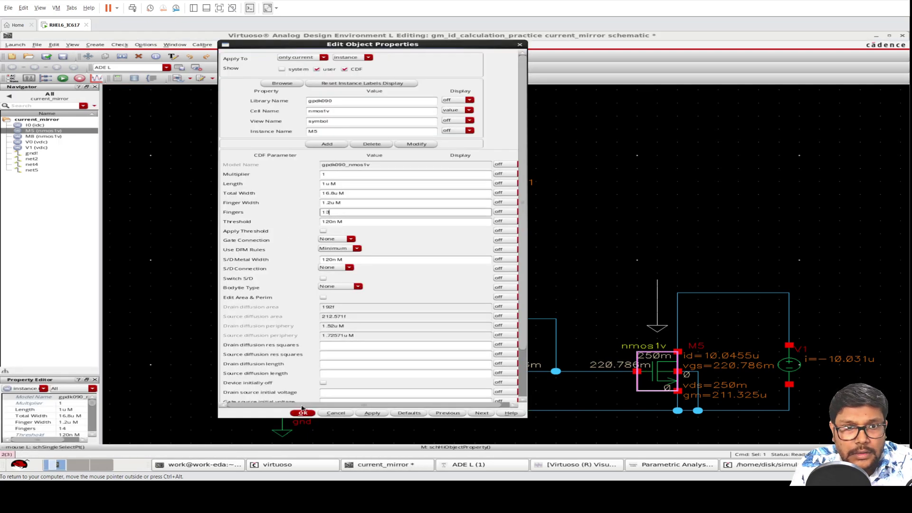
click(308, 413)
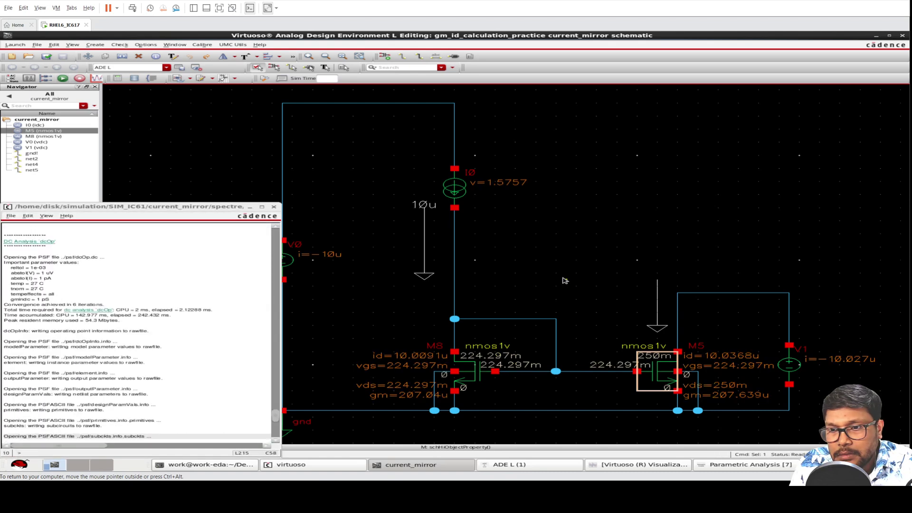
Set M5 and M8 finger counts back to nf and check-and-save the schematic
key(q)
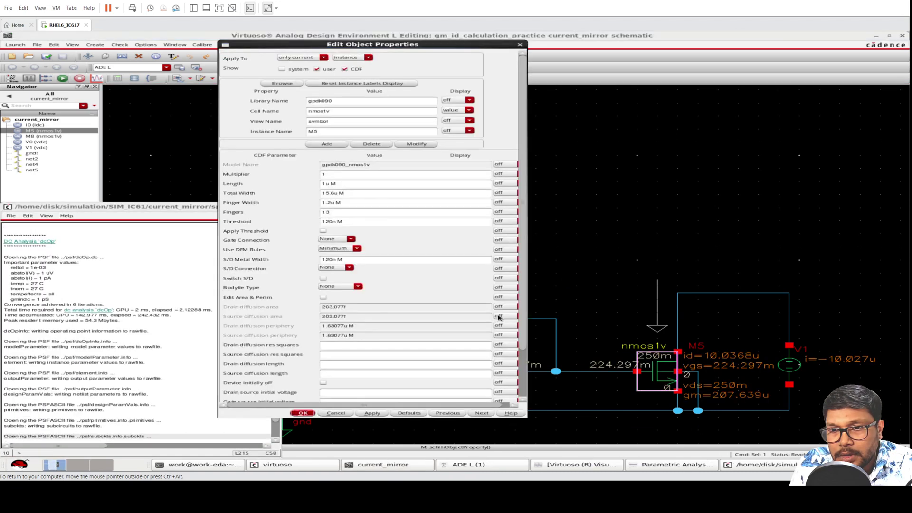
double_click(332, 211)
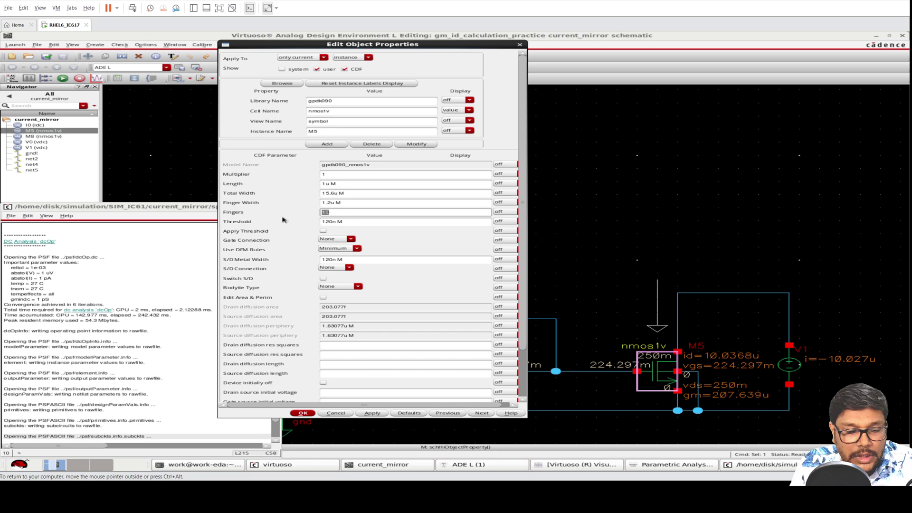
text(10)
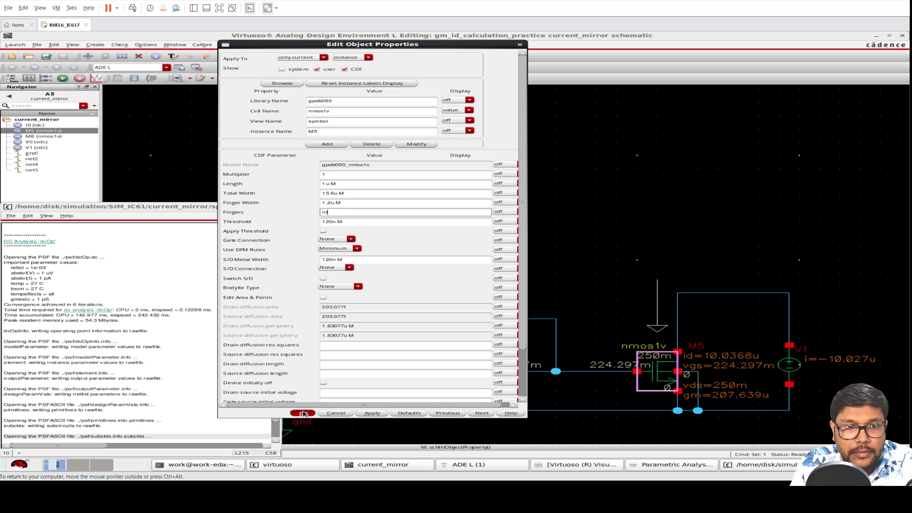
click(302, 413)
click(476, 366)
key(q)
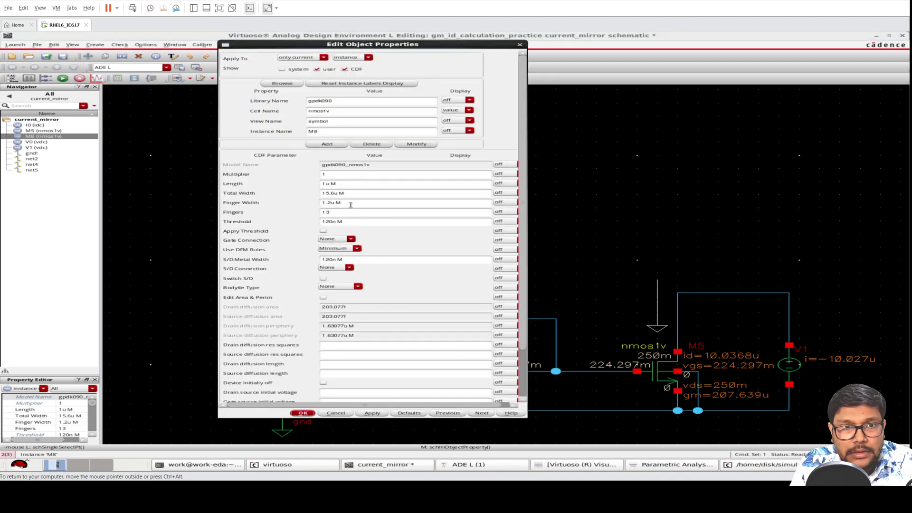
double_click(333, 212)
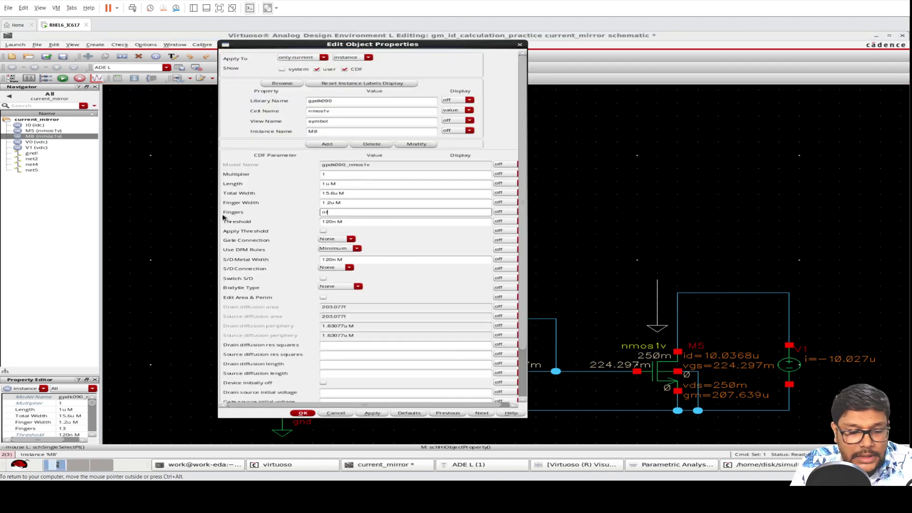
key(Return)
click(46, 56)
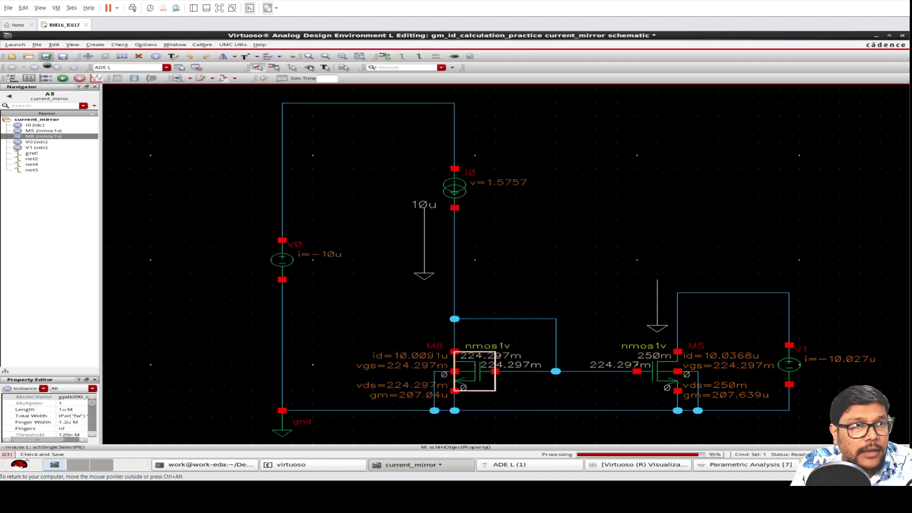
click(747, 466)
Rerun the nf sweep and mark 250 mV on M8's vds curve, crossing near nf 7.88
click(422, 163)
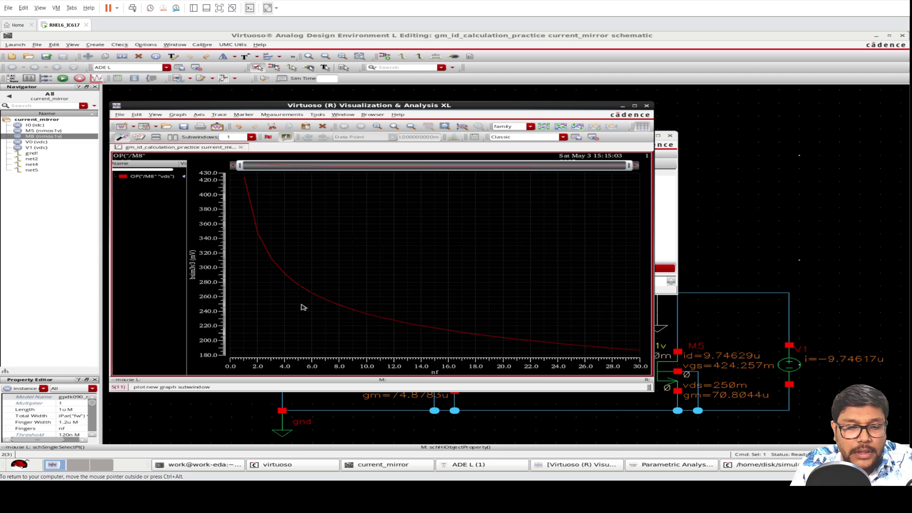
key(h)
double_click(301, 304)
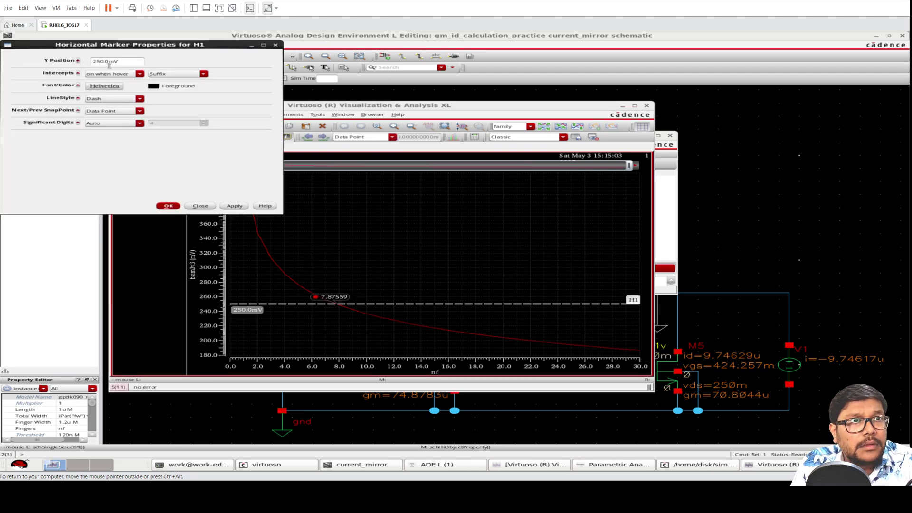
click(201, 207)
Close the waveform plot and set M5 to 8 fingers
click(647, 105)
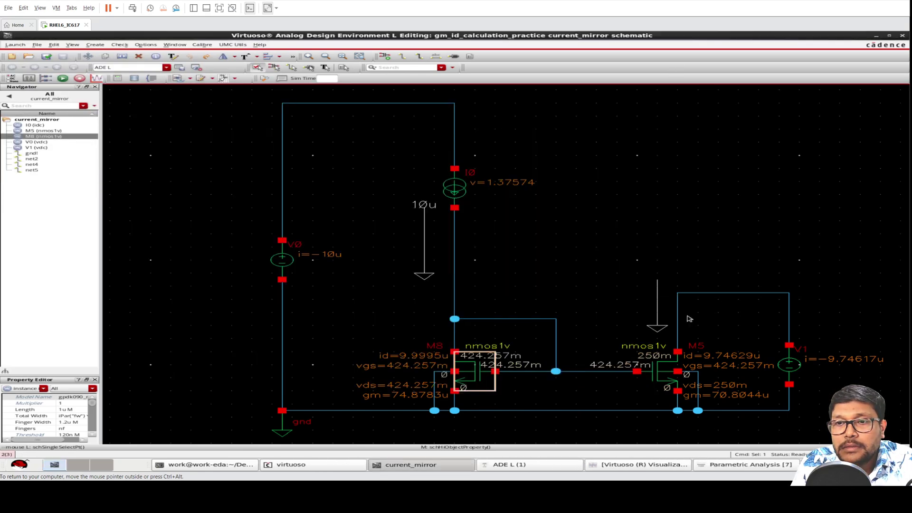
click(663, 387)
key(q)
click(326, 212)
text(8)
click(306, 413)
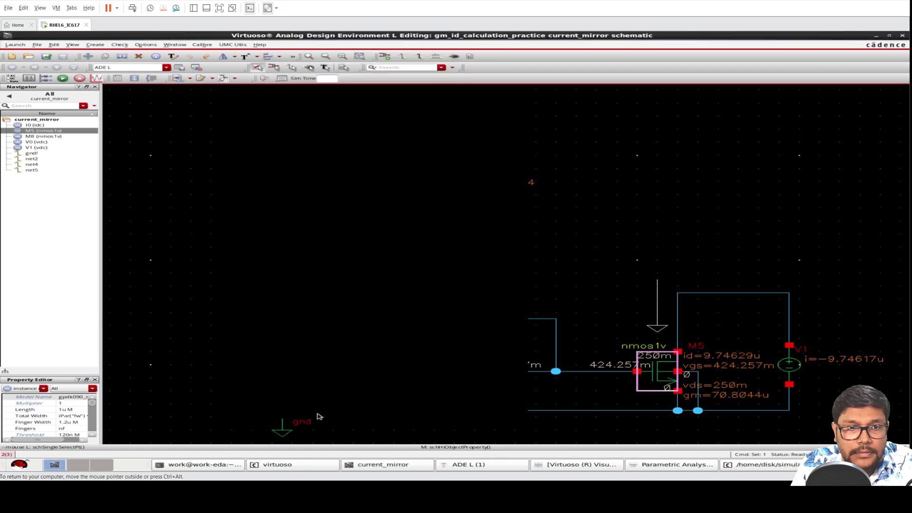
Set M8 to 8 fingers, save, and rerun so both branches carry about 10u
click(474, 375)
key(q)
click(341, 212)
text(8)
key(Return)
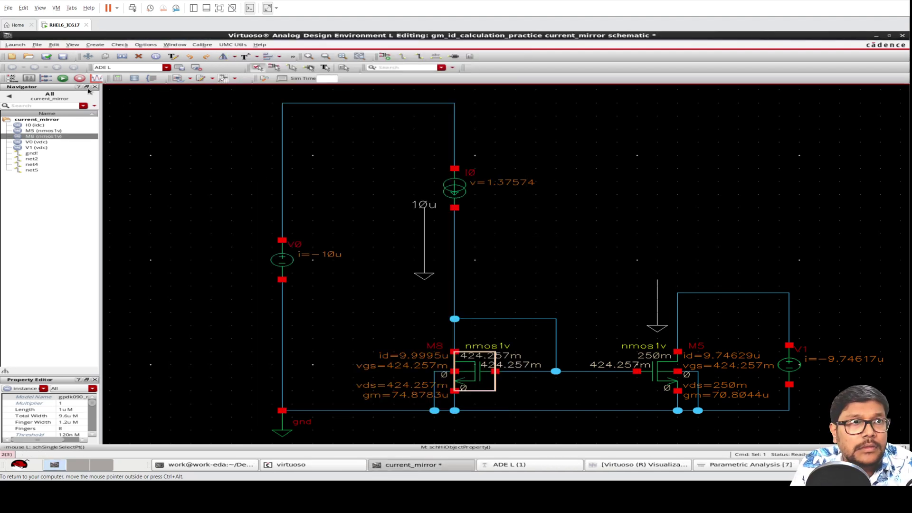
click(46, 56)
click(63, 78)
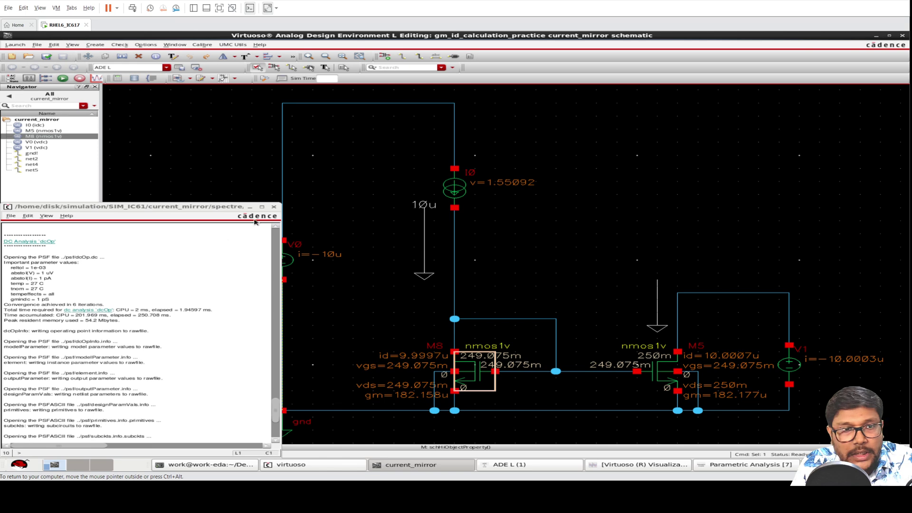
click(273, 207)
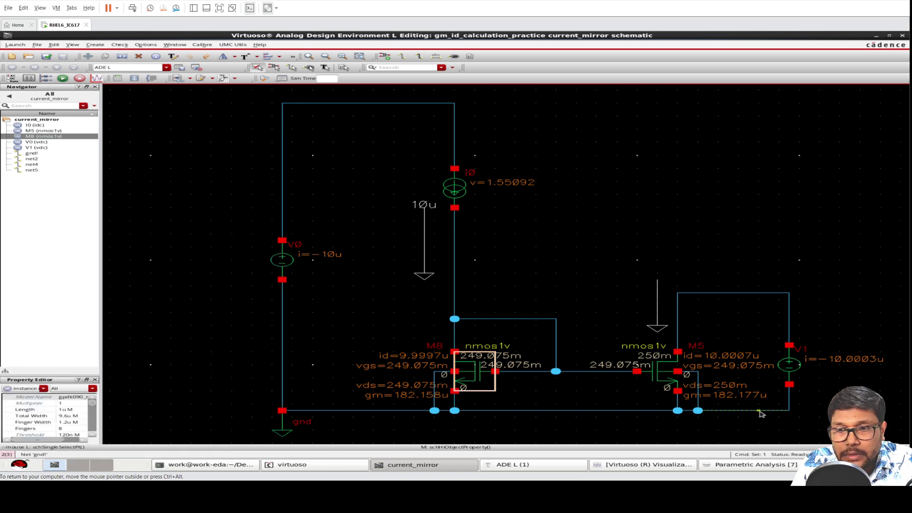